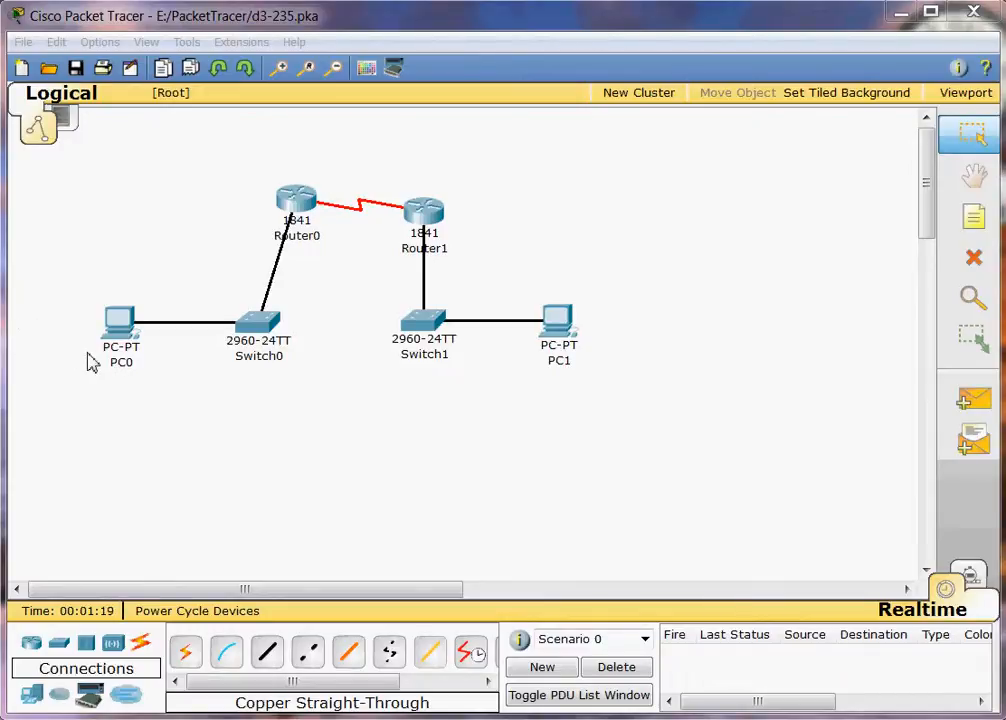
Open Switch0's device window from the logical topology.
click(267, 341)
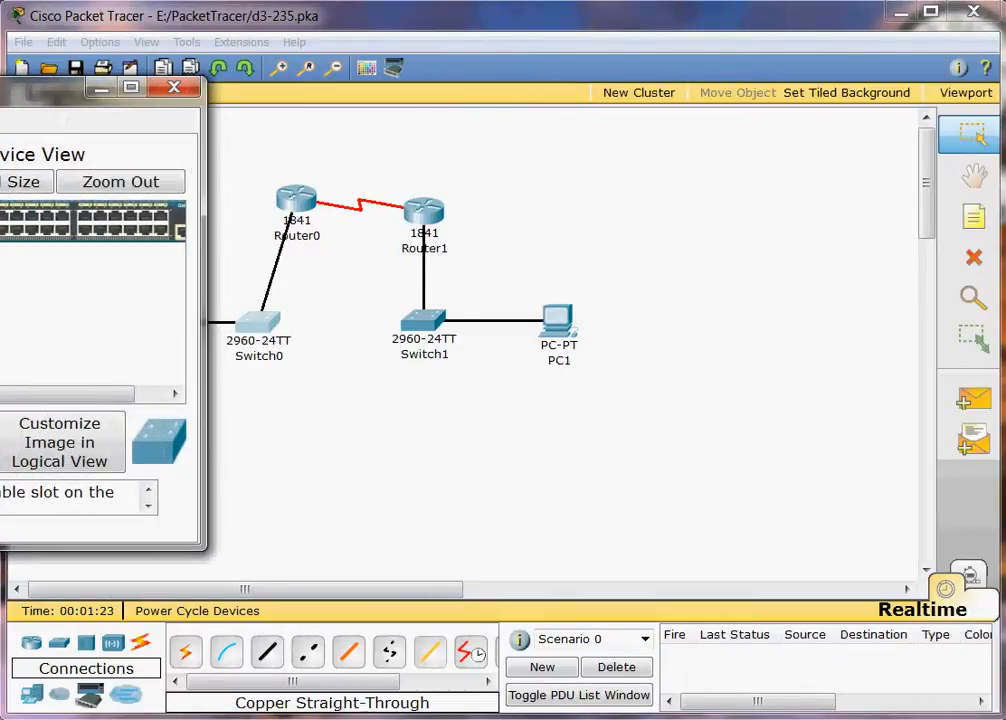
Bring Switch0's window into view, open its CLI, and enter privileged EXEC mode.
drag(5, 88, 503, 113)
click(377, 139)
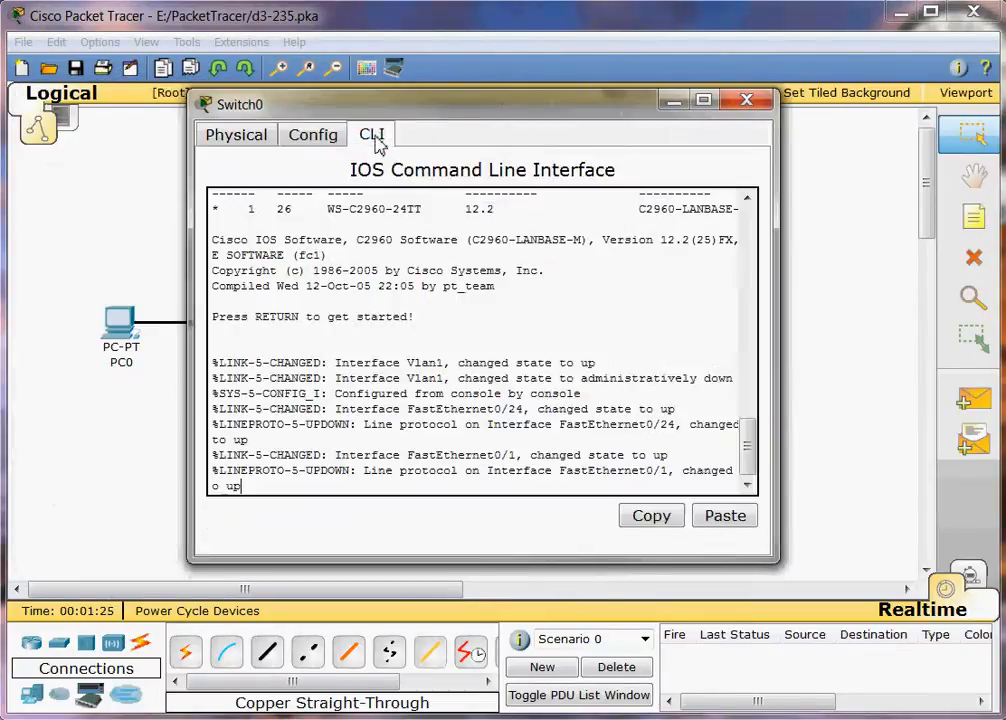
key(Return)
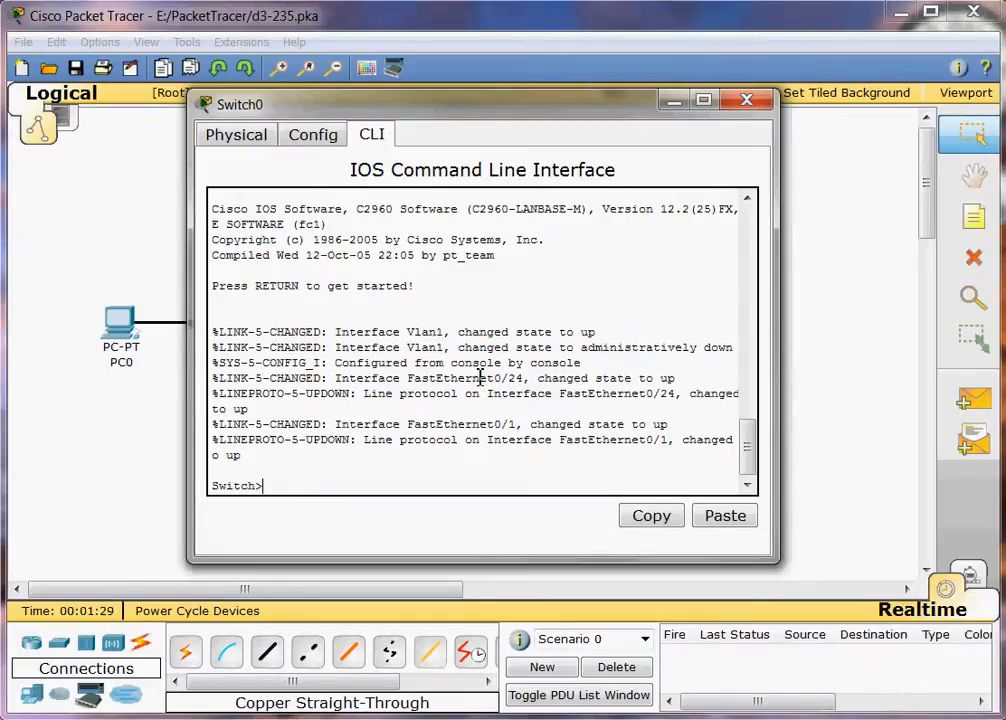
text(en)
key(Return)
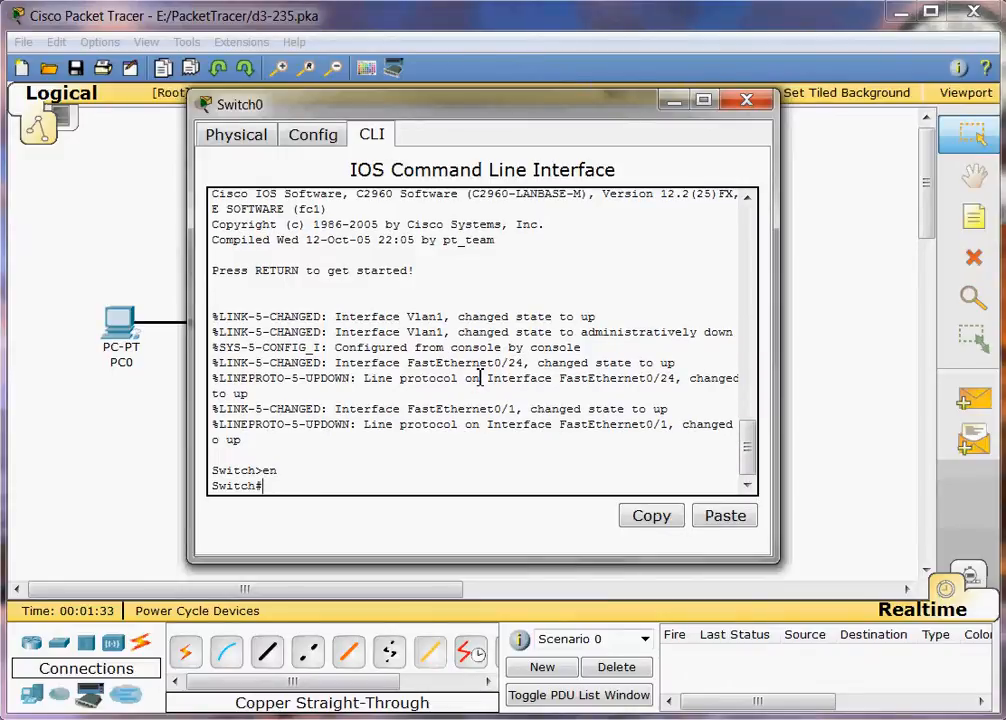
In global configuration, set hostname Switch0 and an enable secret password.
text(conf t)
key(Return)
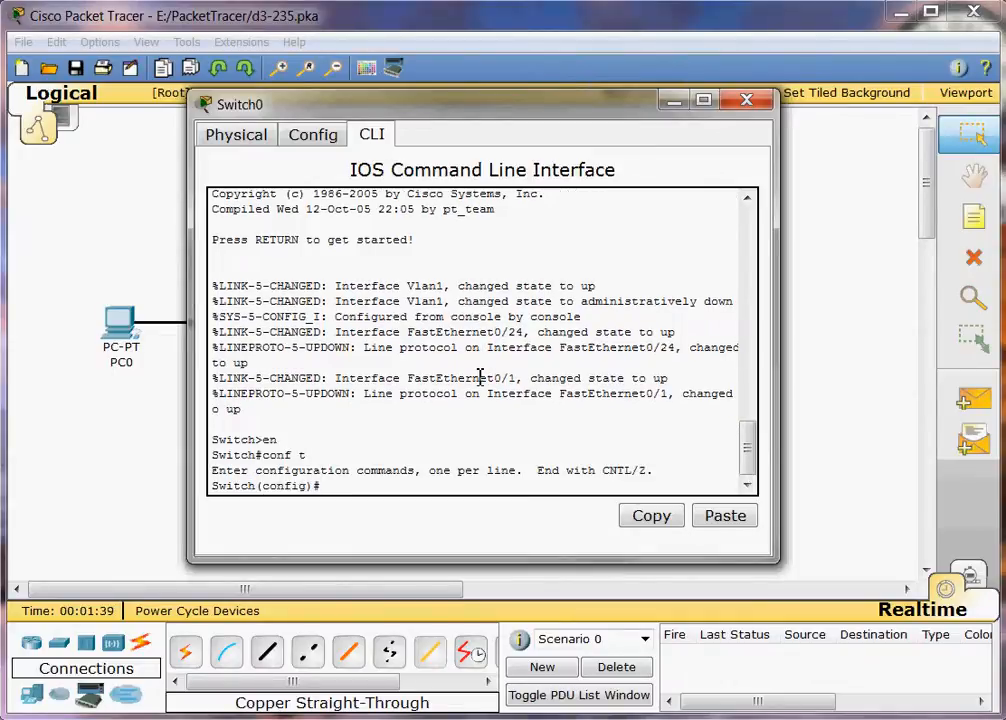
text(hostname Switch0)
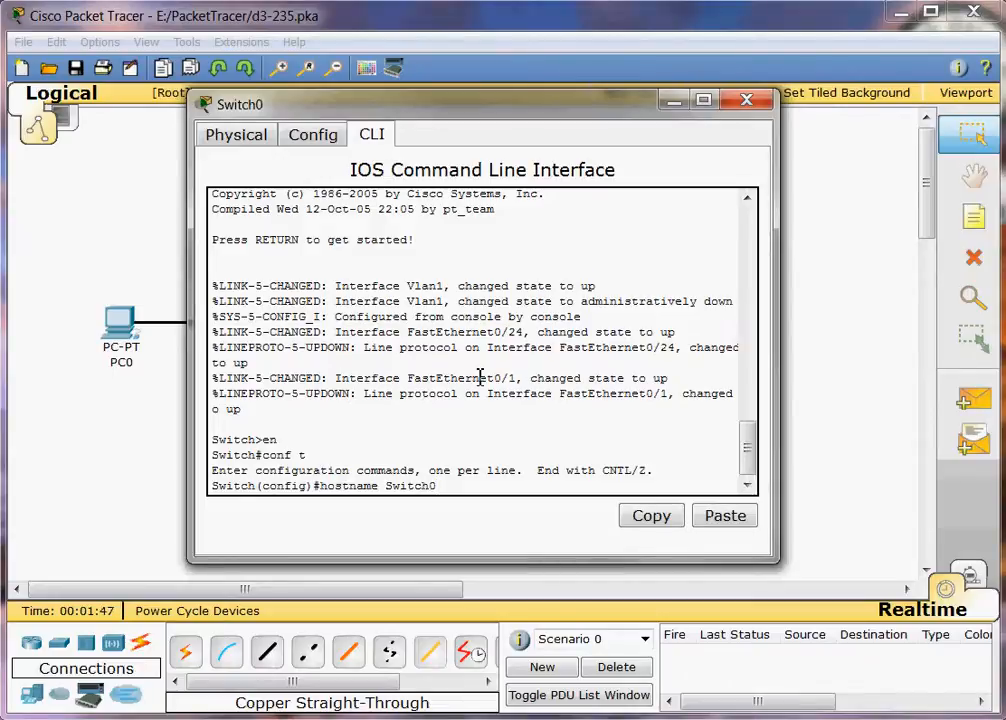
key(Return)
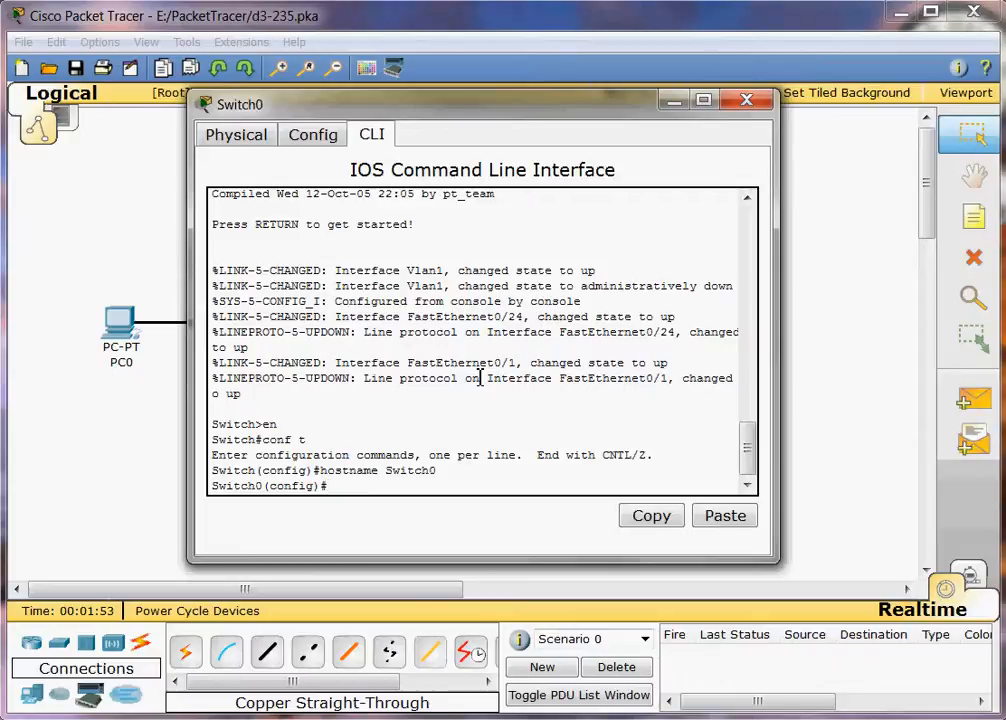
text(enable sec)
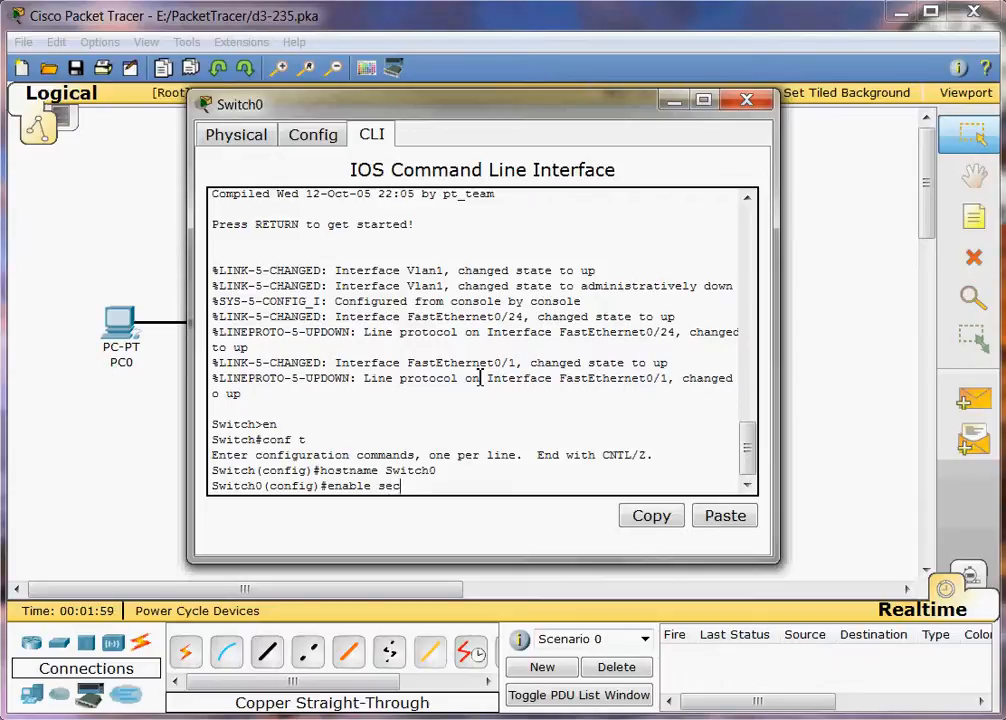
text(ret cisco)
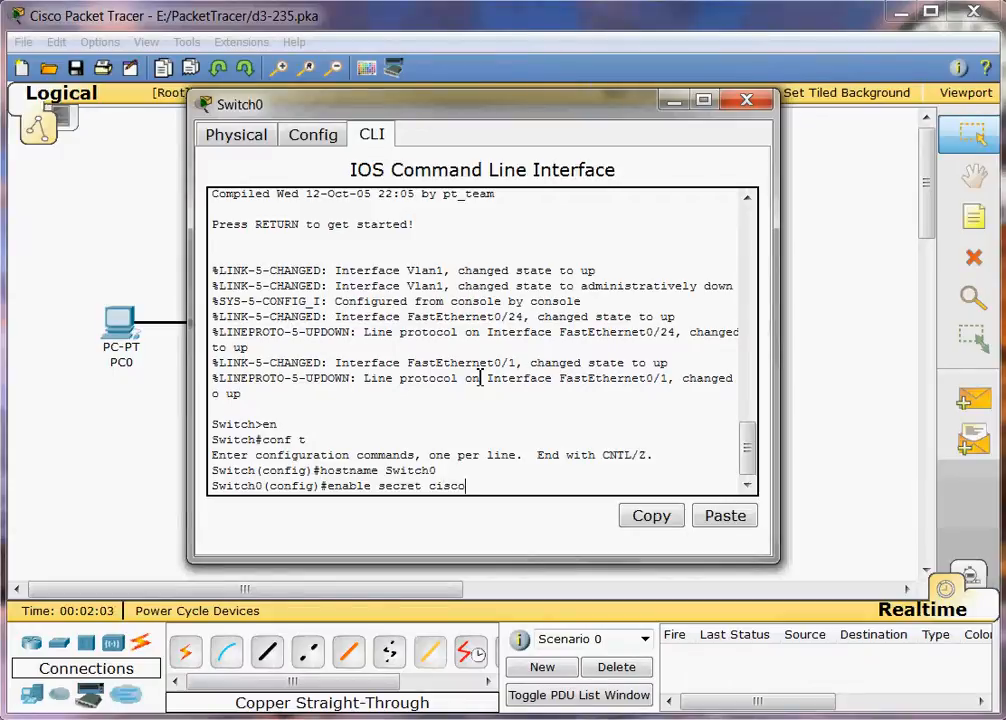
key(Return)
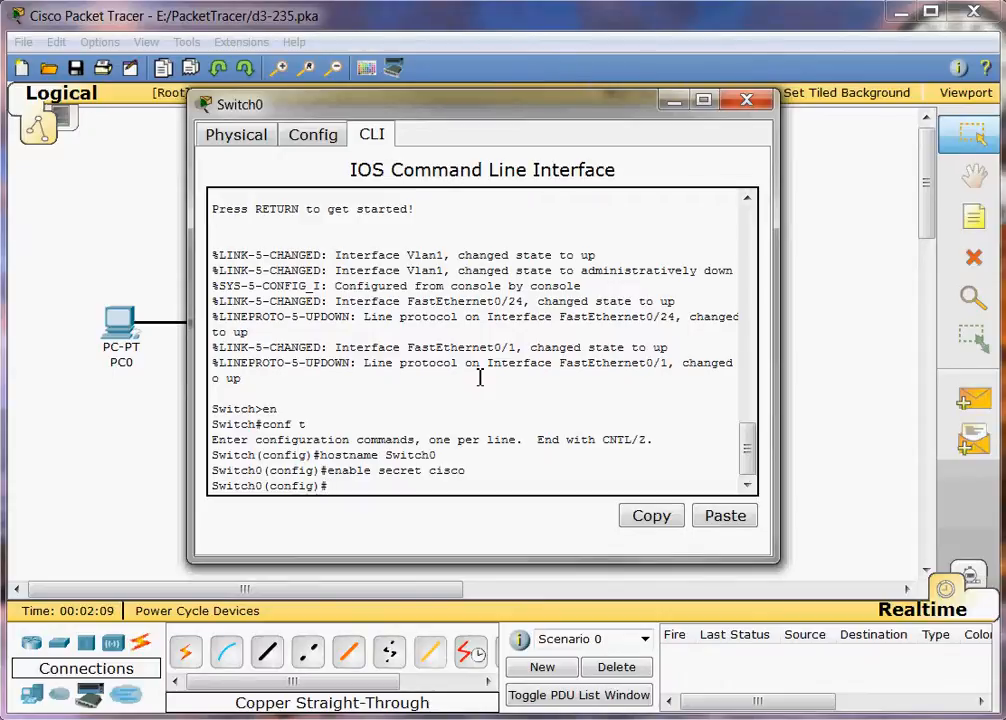
Address interface VLAN 1 as 192.168.10.254 255.255.255.0, bring it up with no shut, and exit.
text(nterface vlan 1)
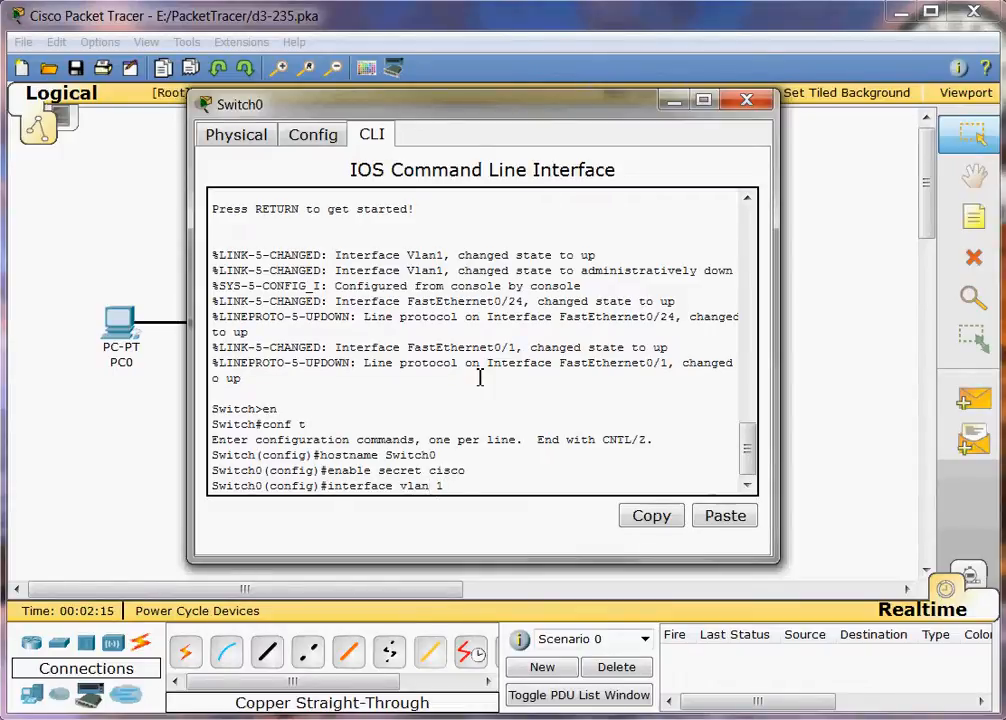
key(Return)
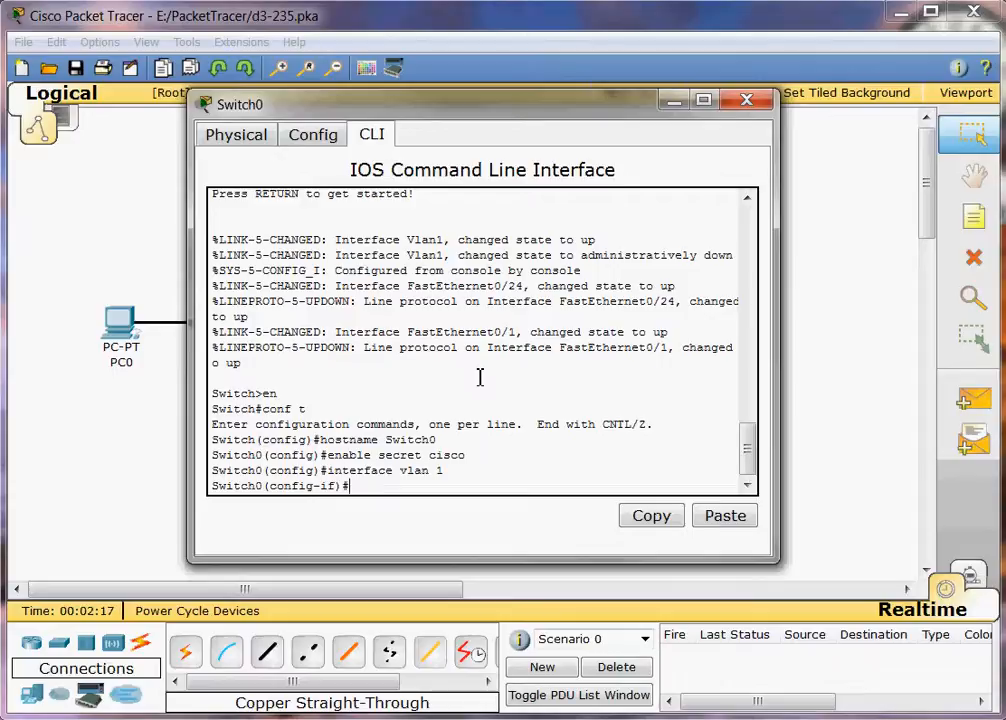
text(ip address 192.168.10)
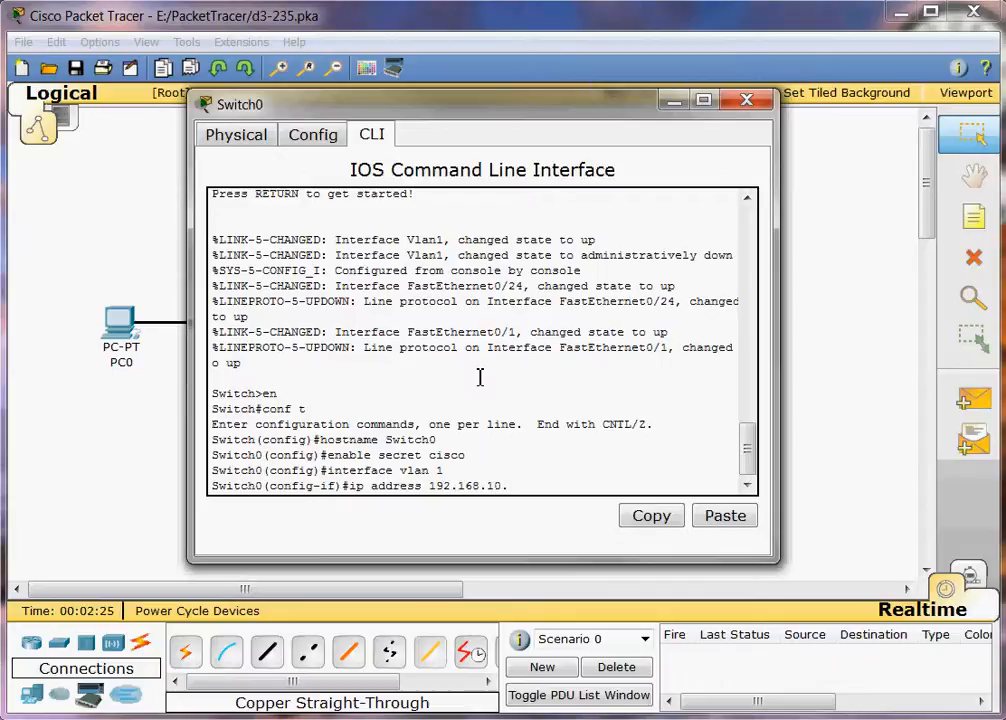
text(.254 255.255.255)
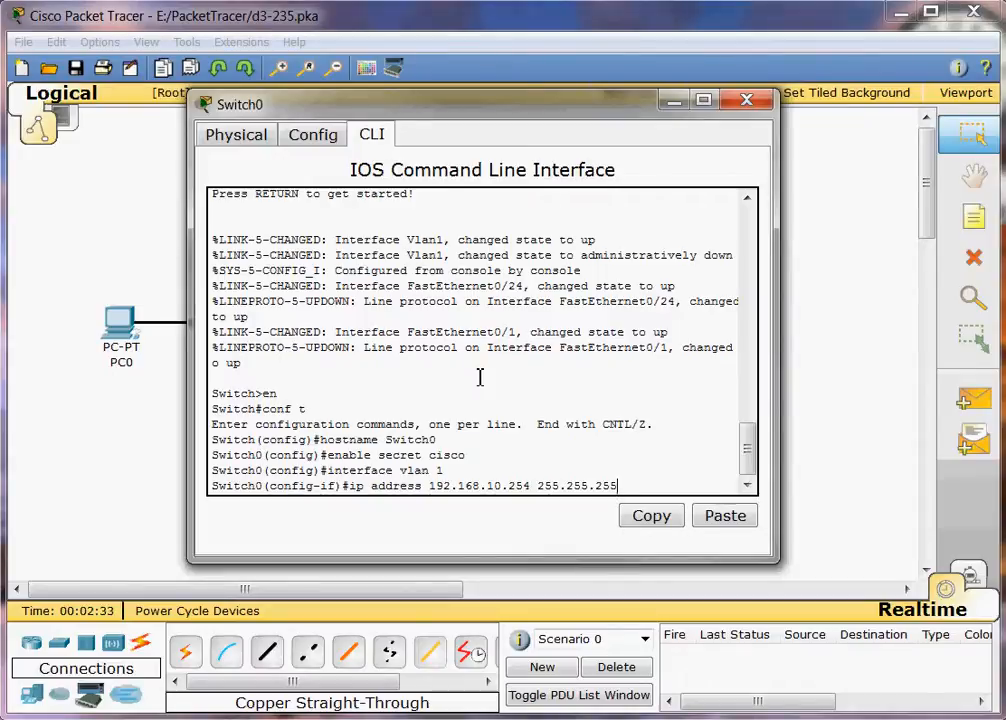
text(.0)
key(Return)
text(no shut)
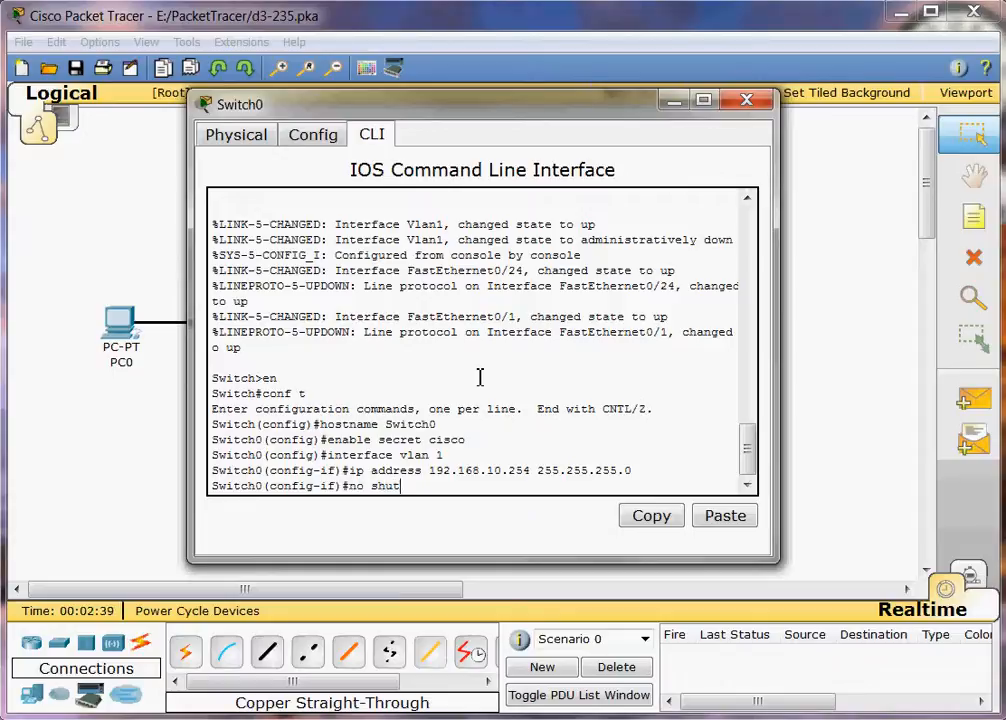
key(Return)
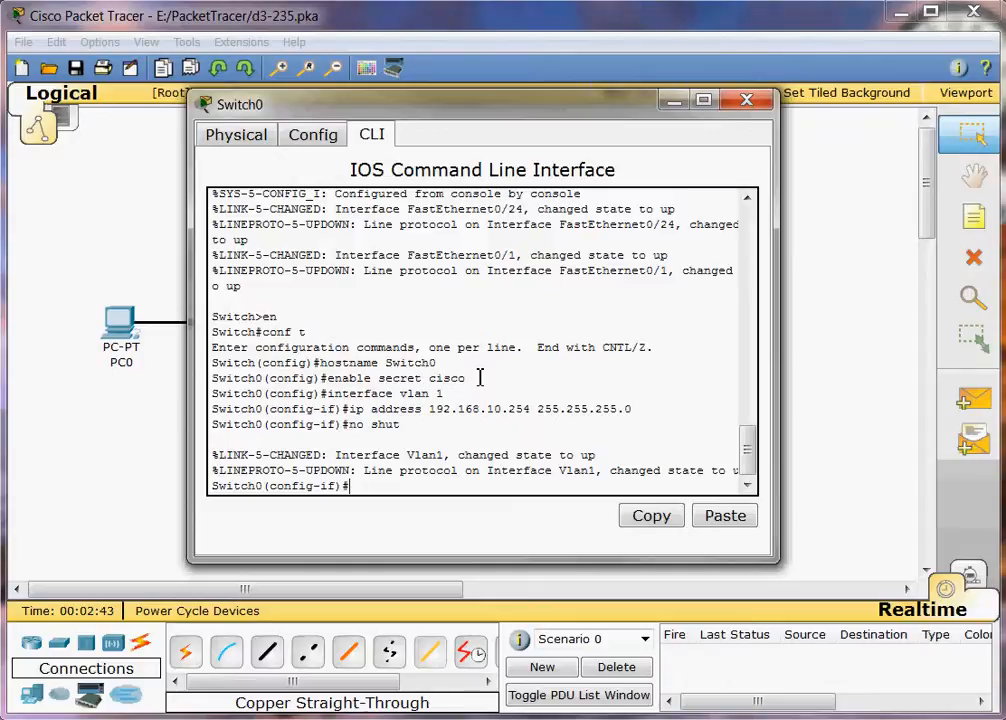
text(exit)
key(Return)
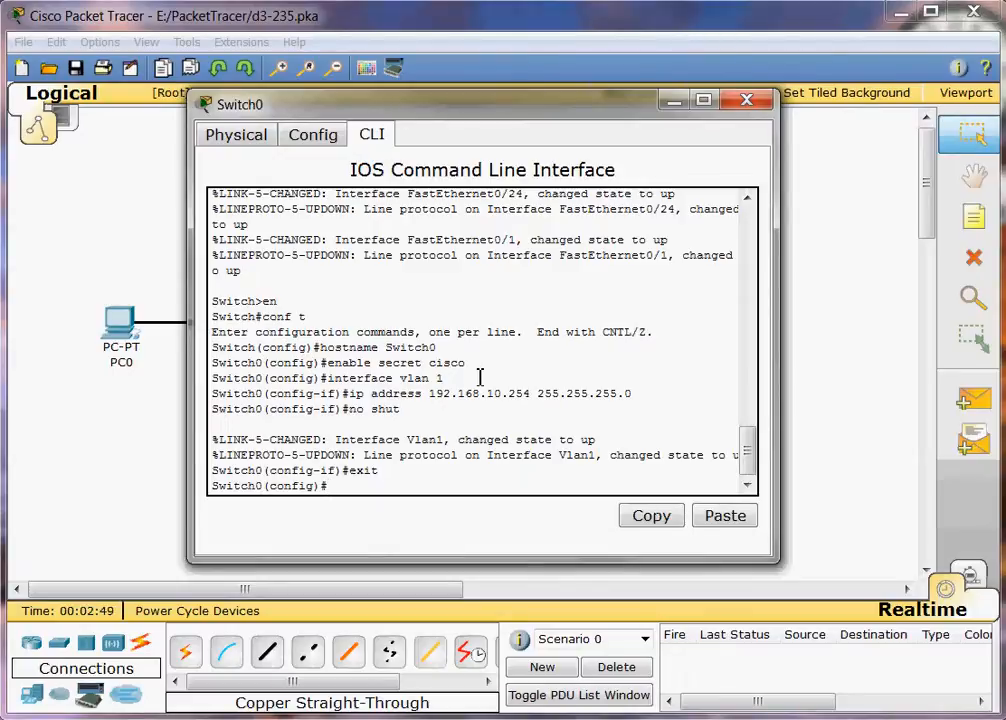
Apply ip default-gateway 192.168.10.1 on Switch0.
text(ip default-gat)
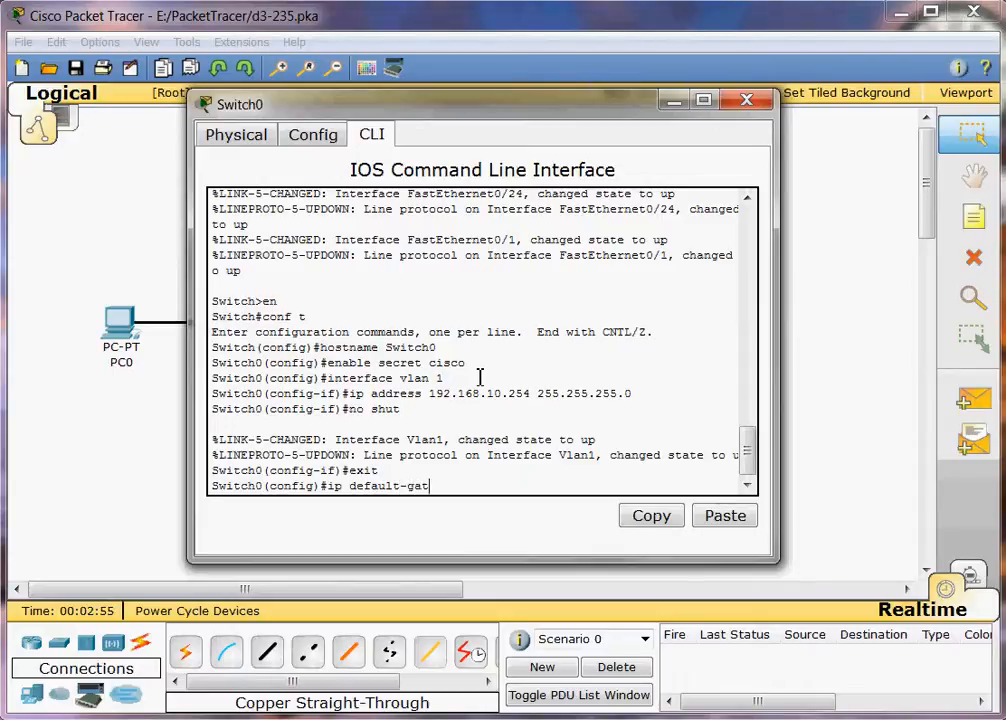
text(eway 192.168)
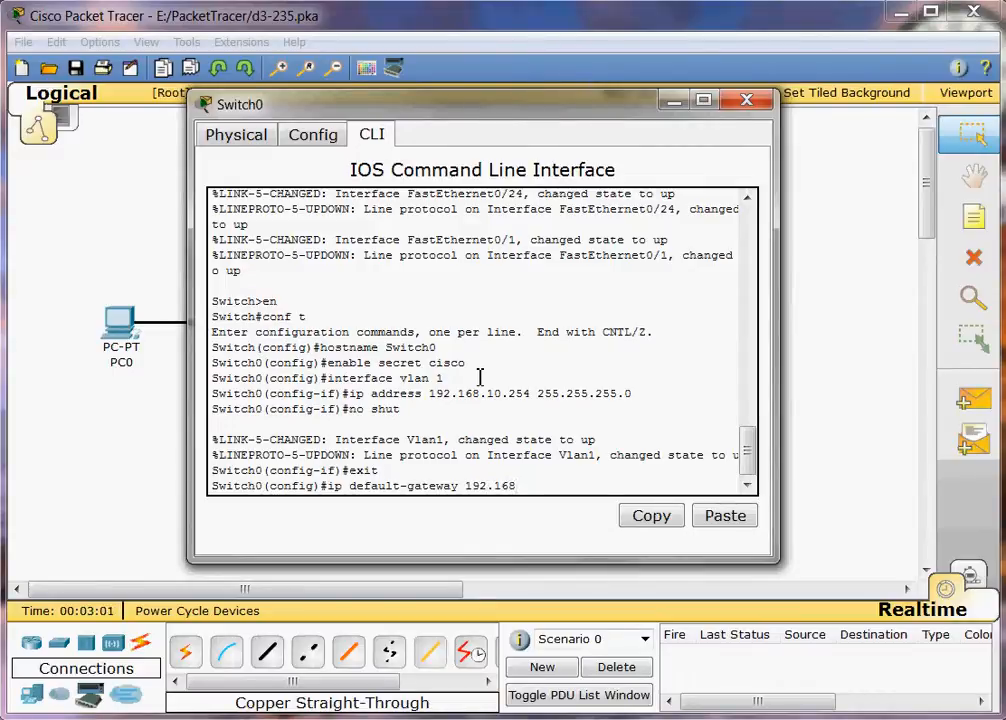
text(.10.1)
key(Return)
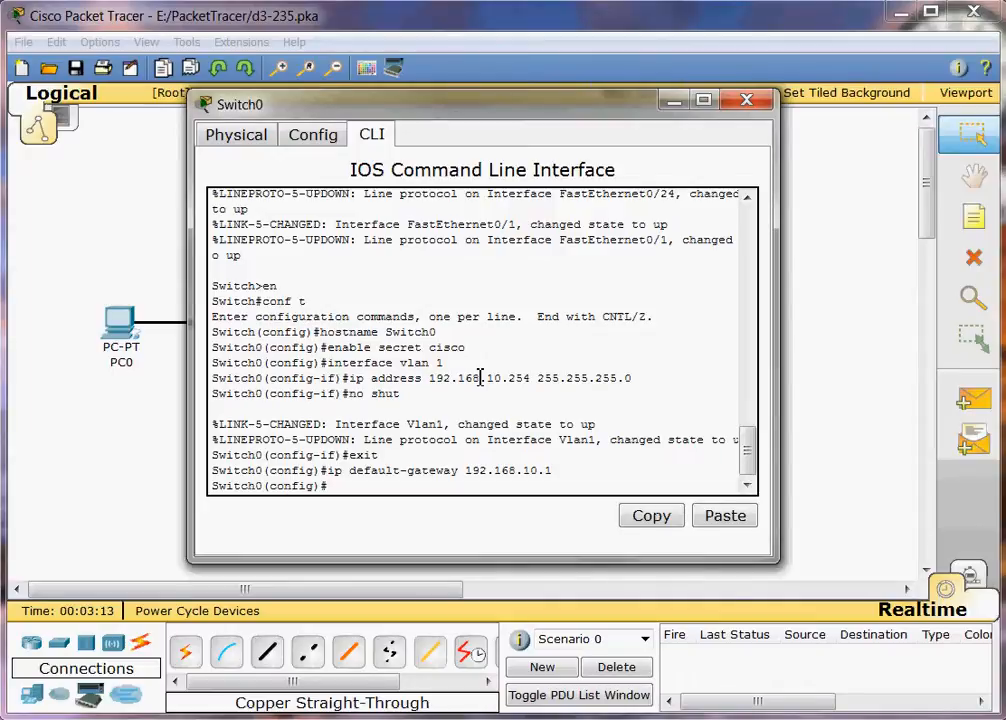
text(line con 0)
Give console line 0 a password and require login on it.
key(Return)
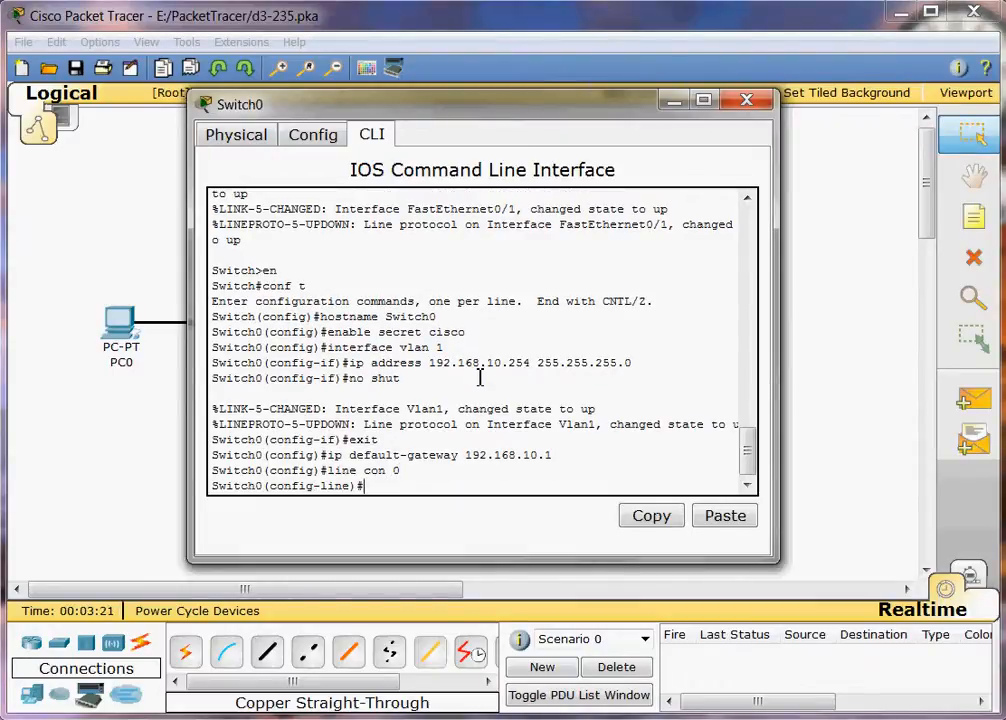
text(pass)
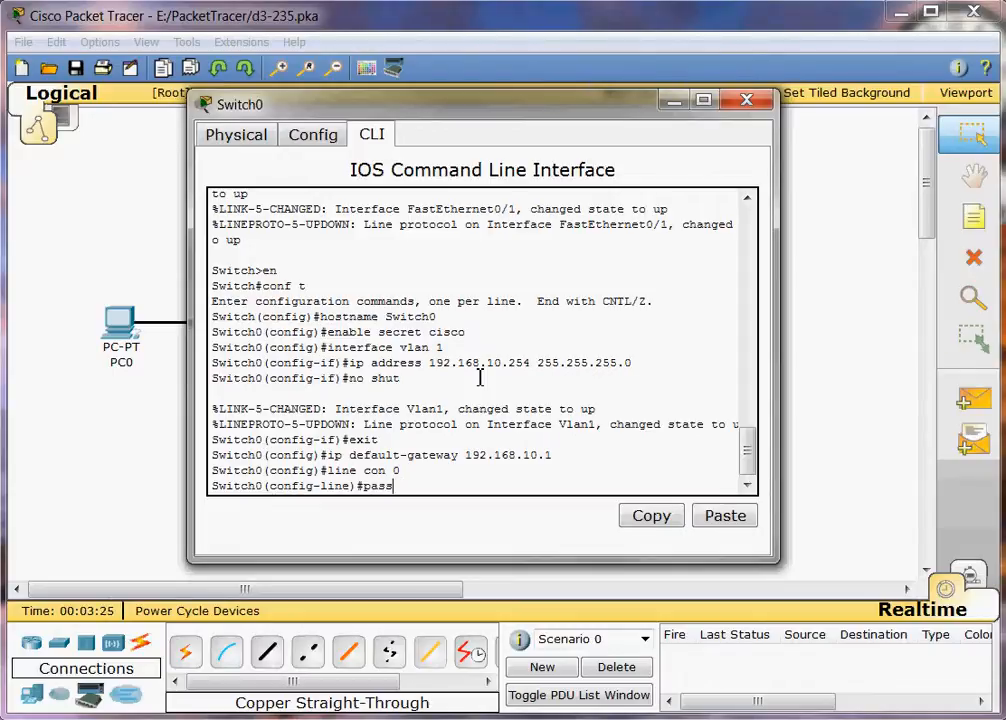
text(word cisco)
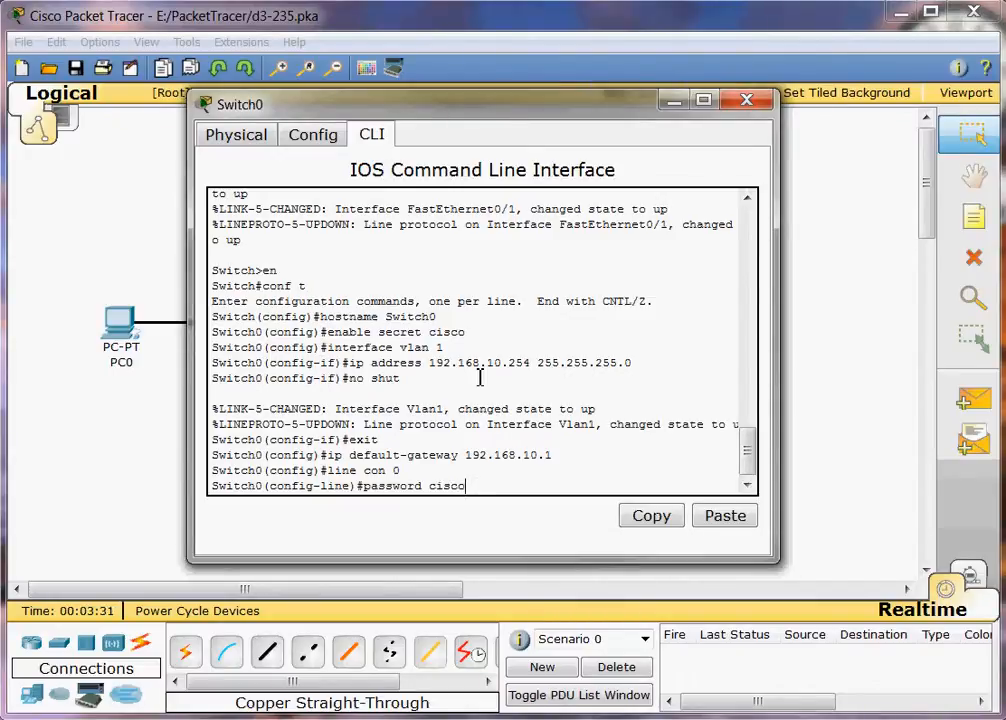
key(Return)
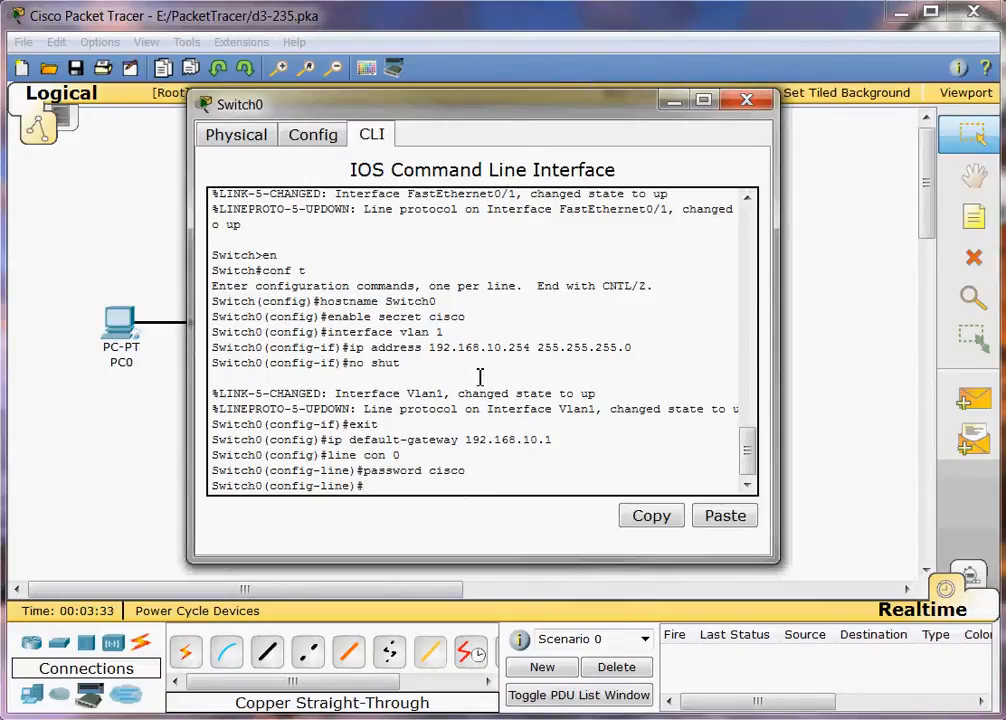
text(login)
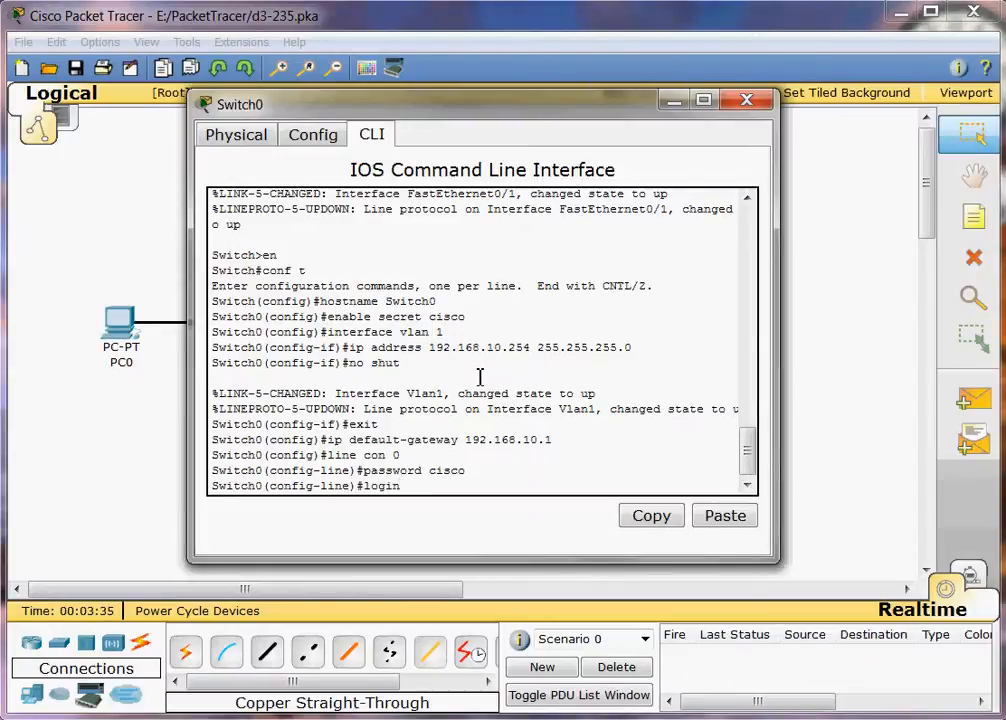
key(Return)
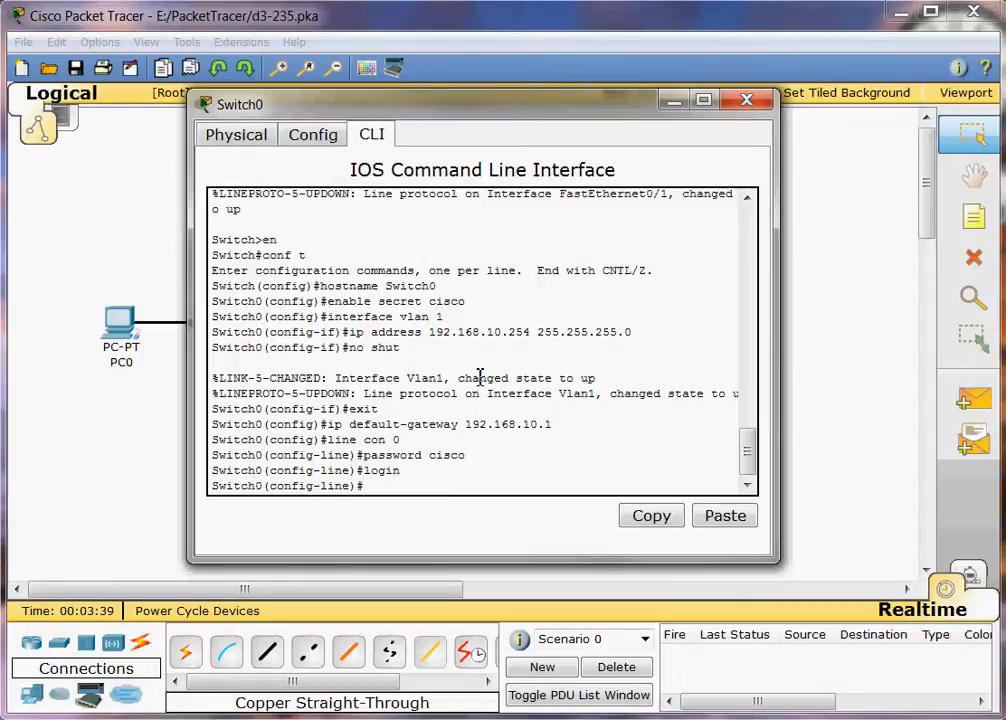
Set a password on vty lines 0–4 and exit back to global configuration.
text(line vty 0 4)
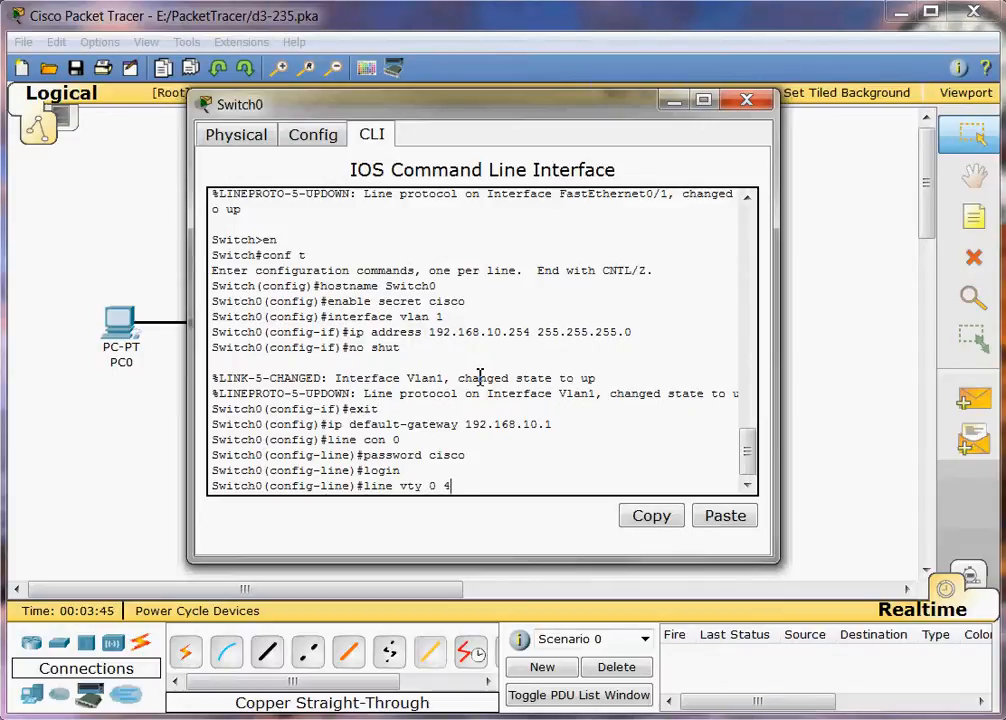
key(Return)
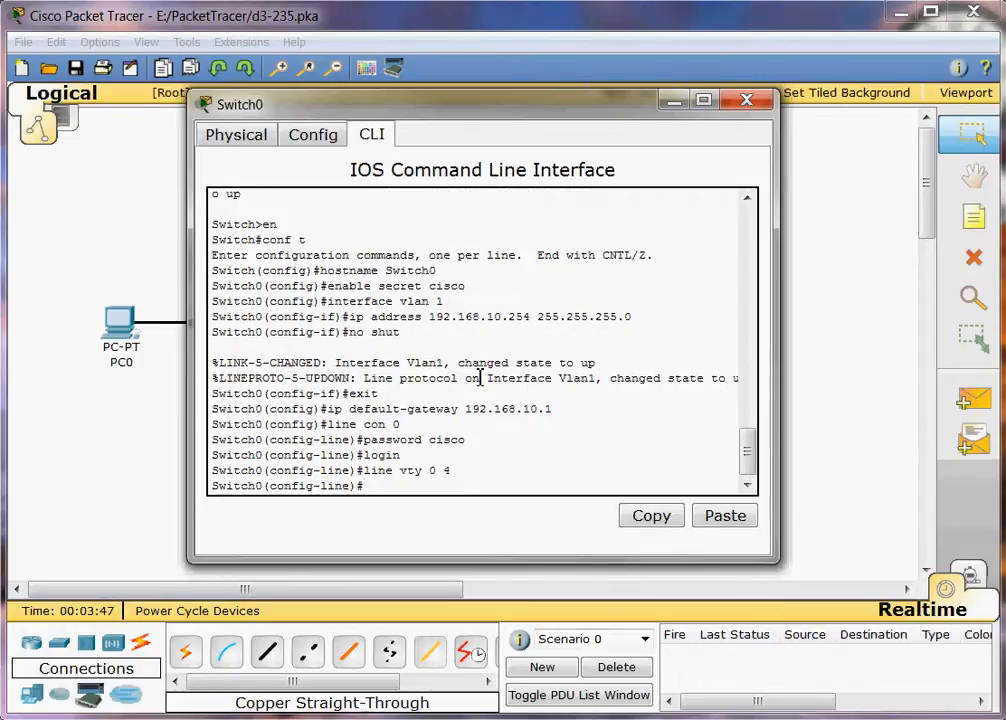
text(passwor)
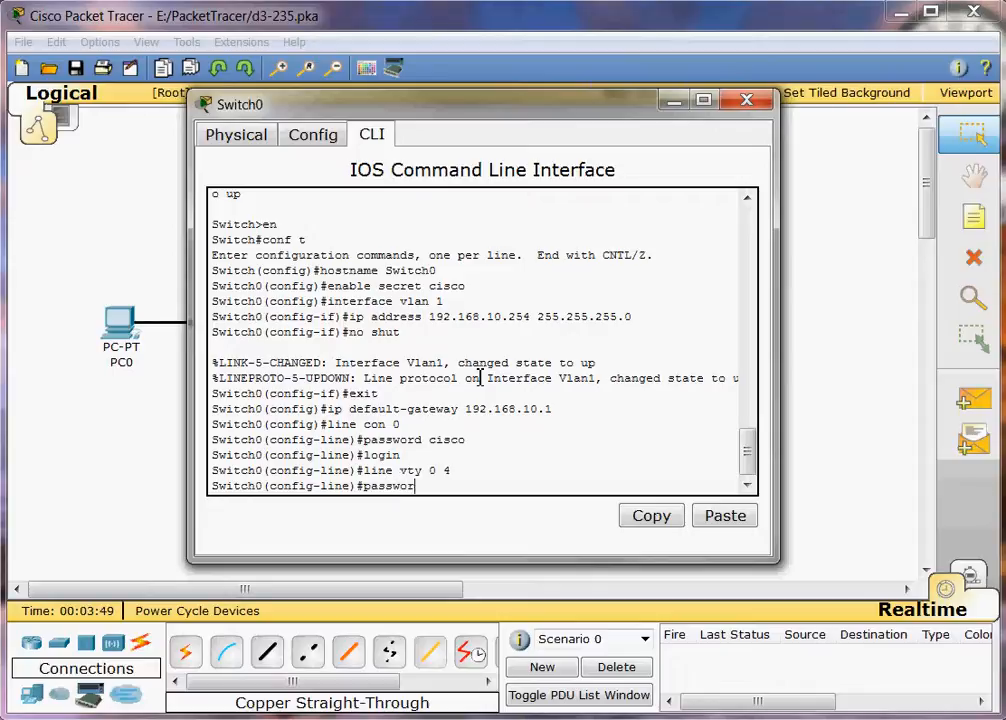
text(d cisco)
key(Return)
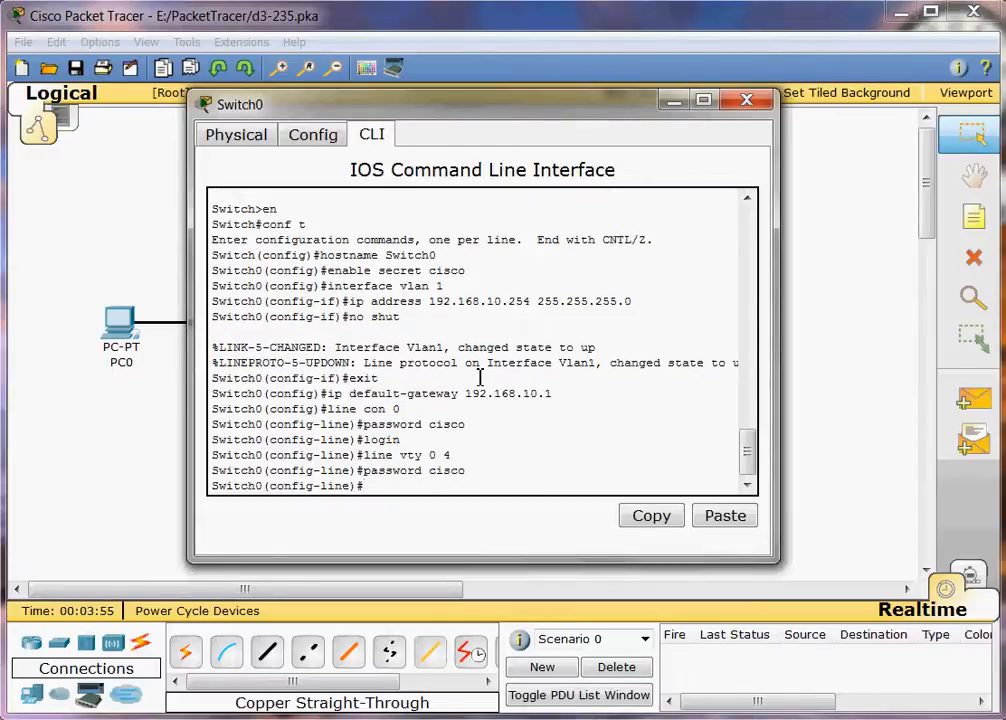
text(exit)
key(Return)
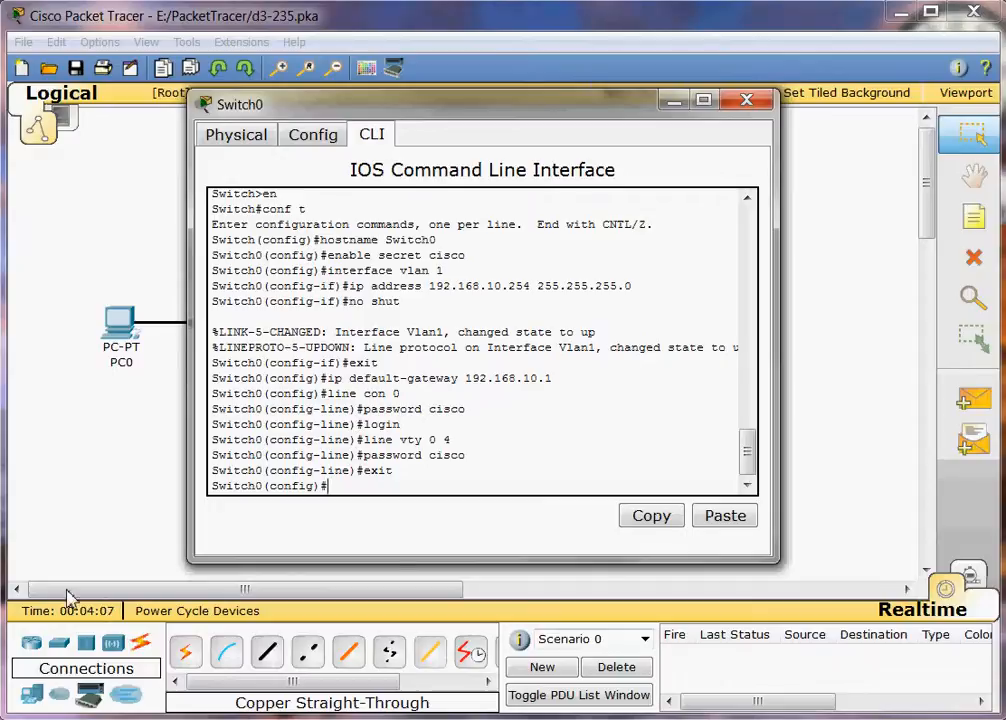
Make fa0/1 a switchport access port, enable it with no shut, and exit to privileged EXEC.
text(interface)
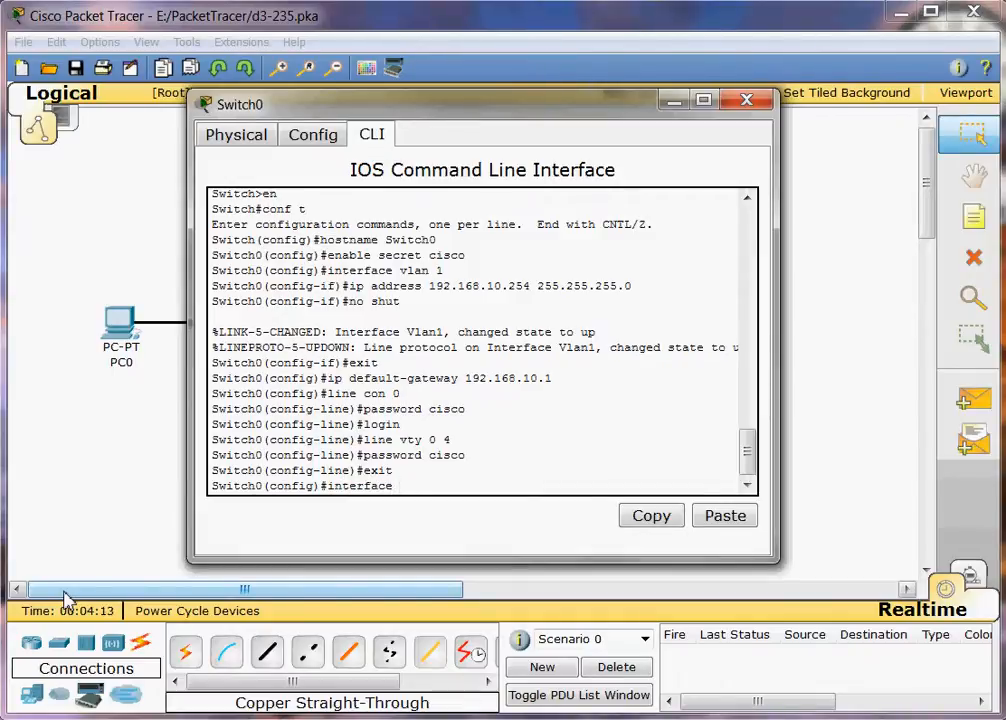
text(fa0/1)
key(Return)
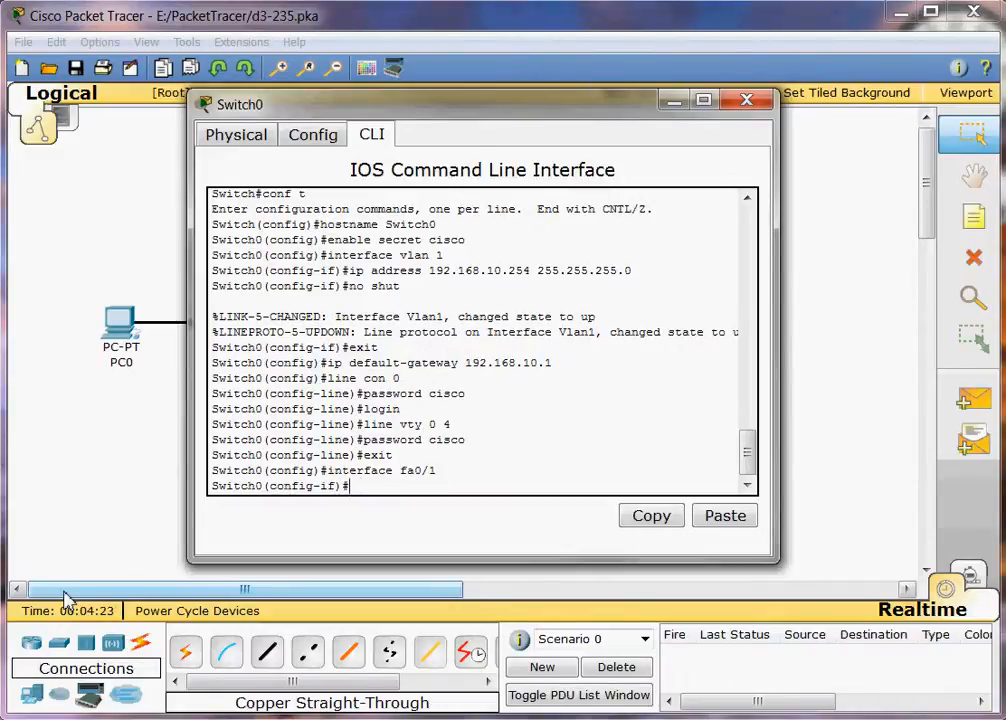
text(switchport)
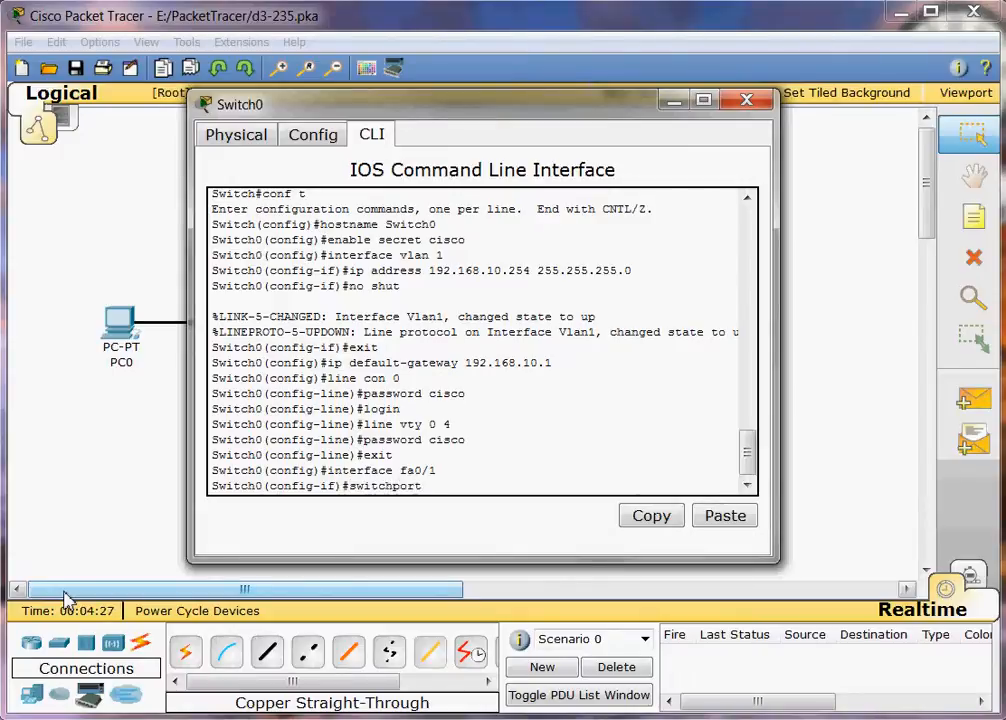
text( mode access)
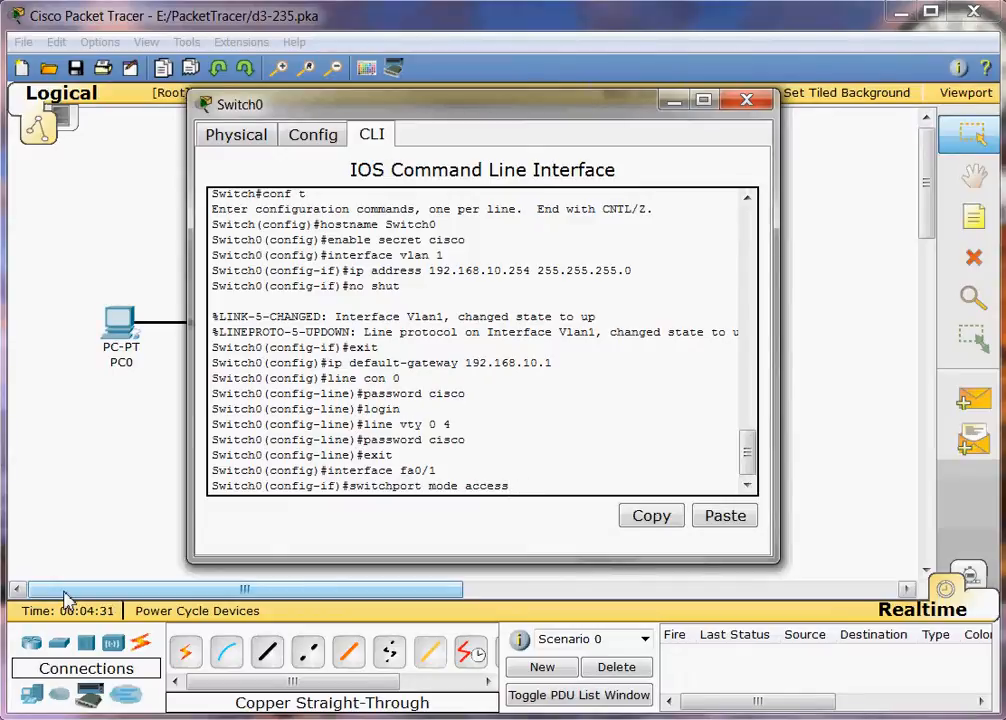
key(Return)
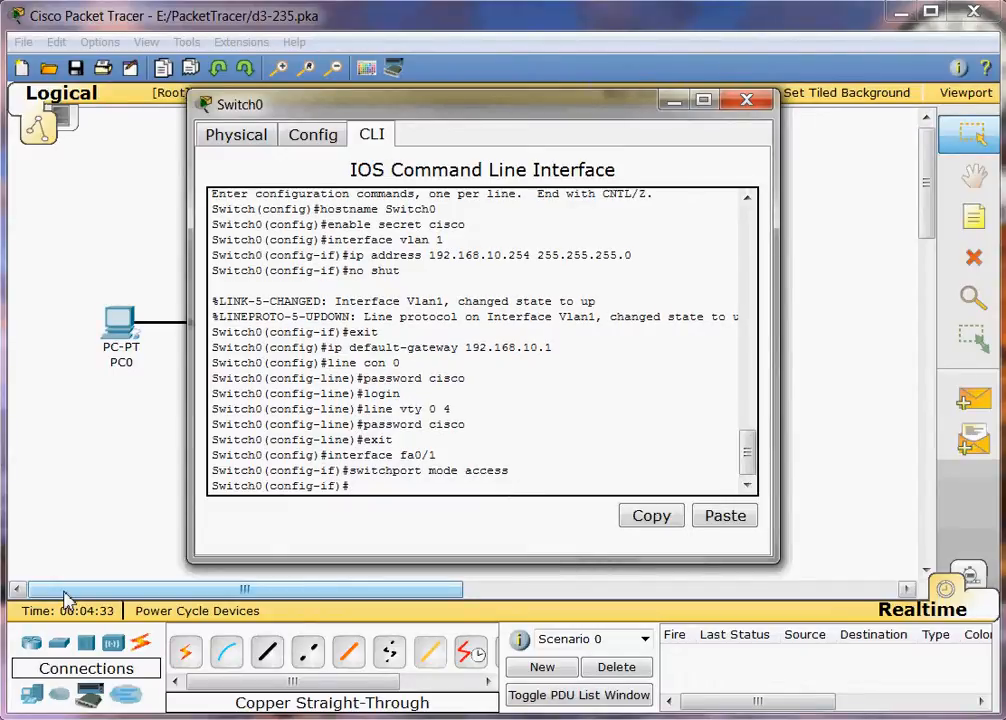
text(no shut)
key(Return)
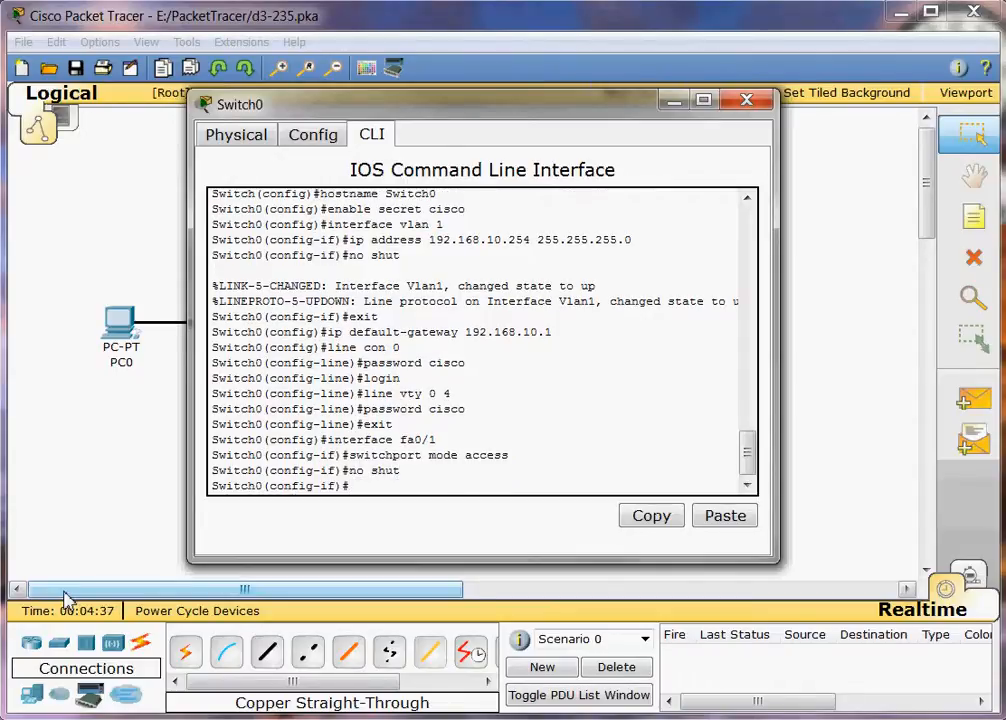
text(exit)
key(Return)
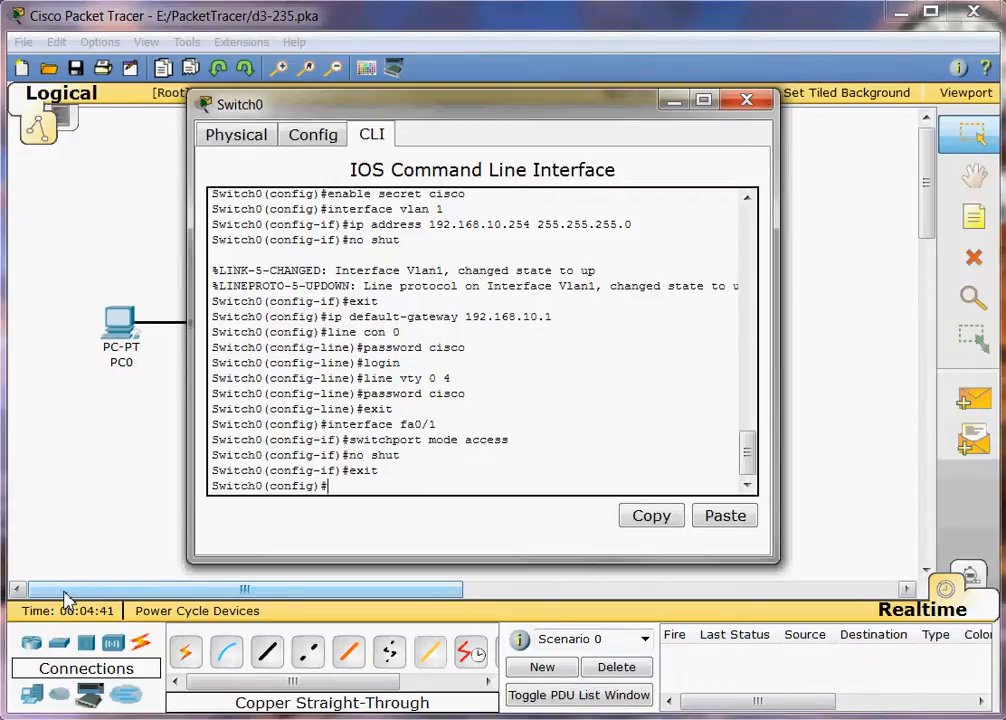
text(exit)
key(Return)
Save Switch0's configuration with copy run start and close its window.
key(Return)
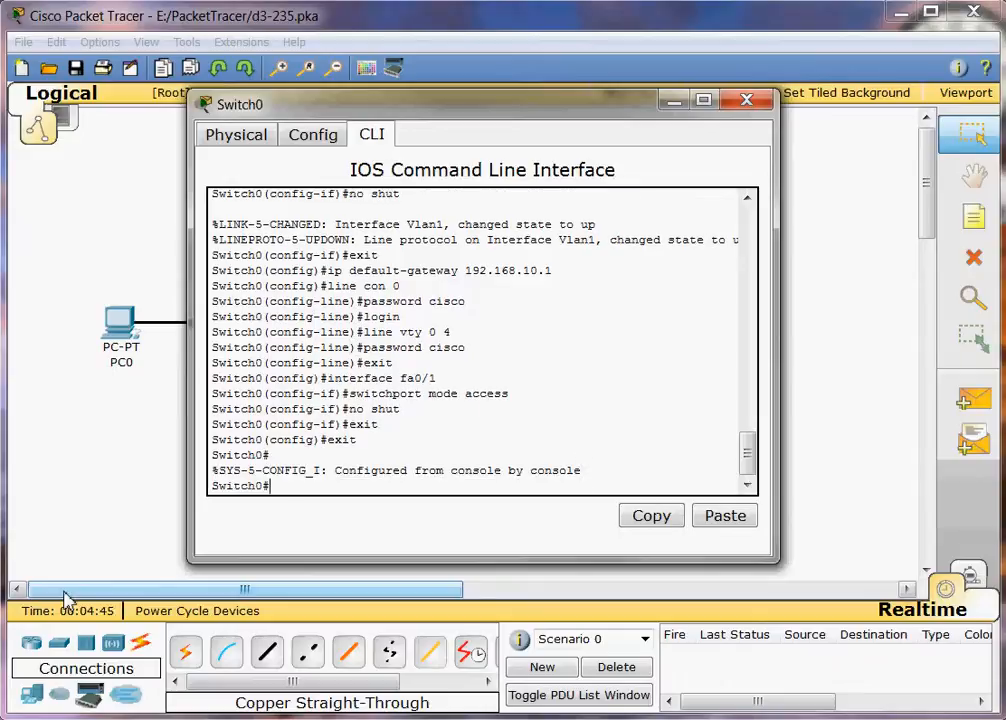
text(copy run start)
key(Return)
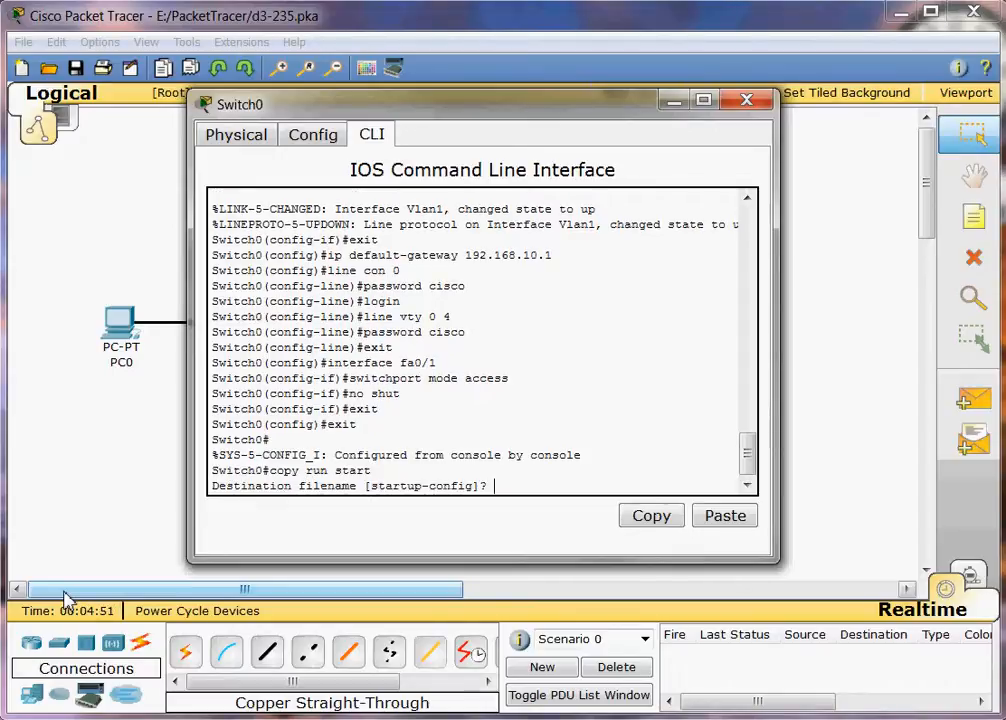
key(Return)
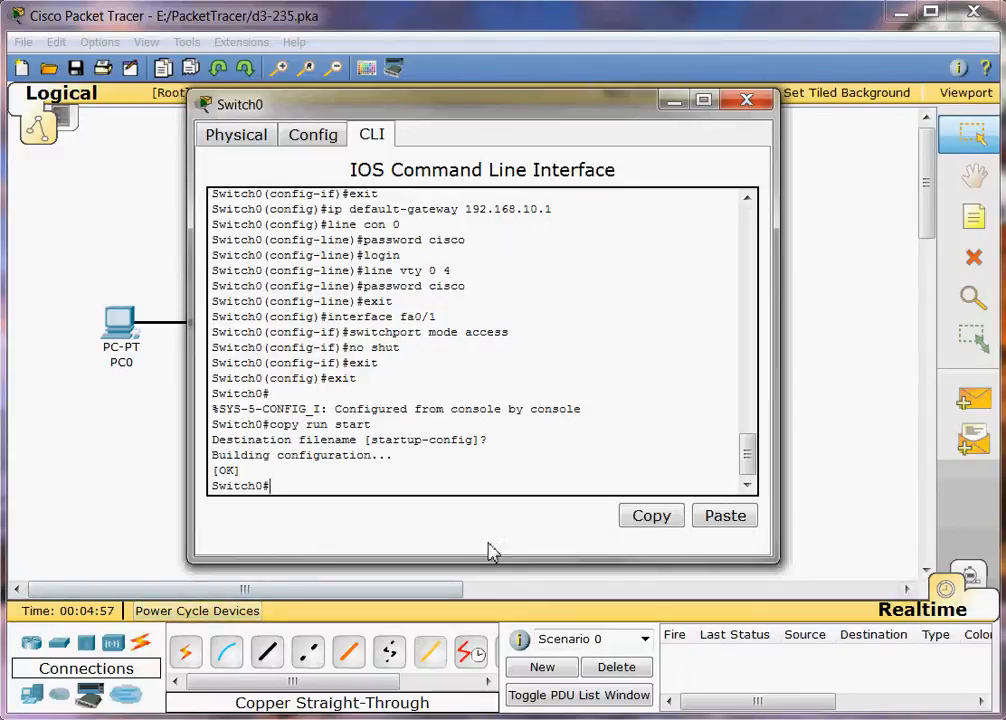
click(746, 100)
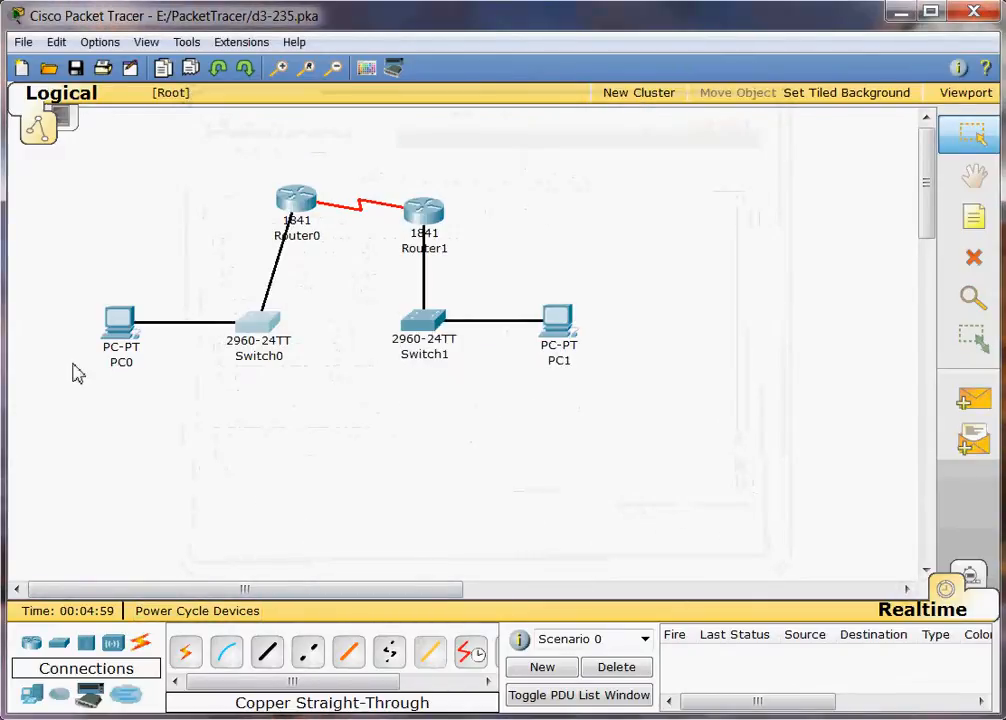
Open Switch1's CLI tab and wake the console to the Switch> prompt.
click(424, 325)
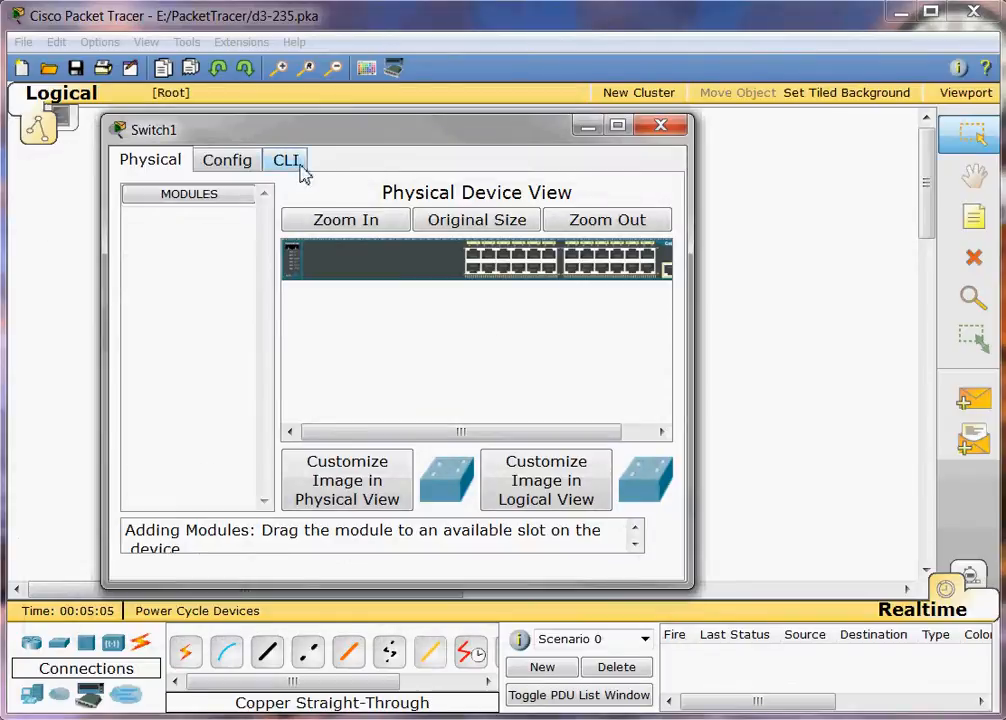
click(287, 161)
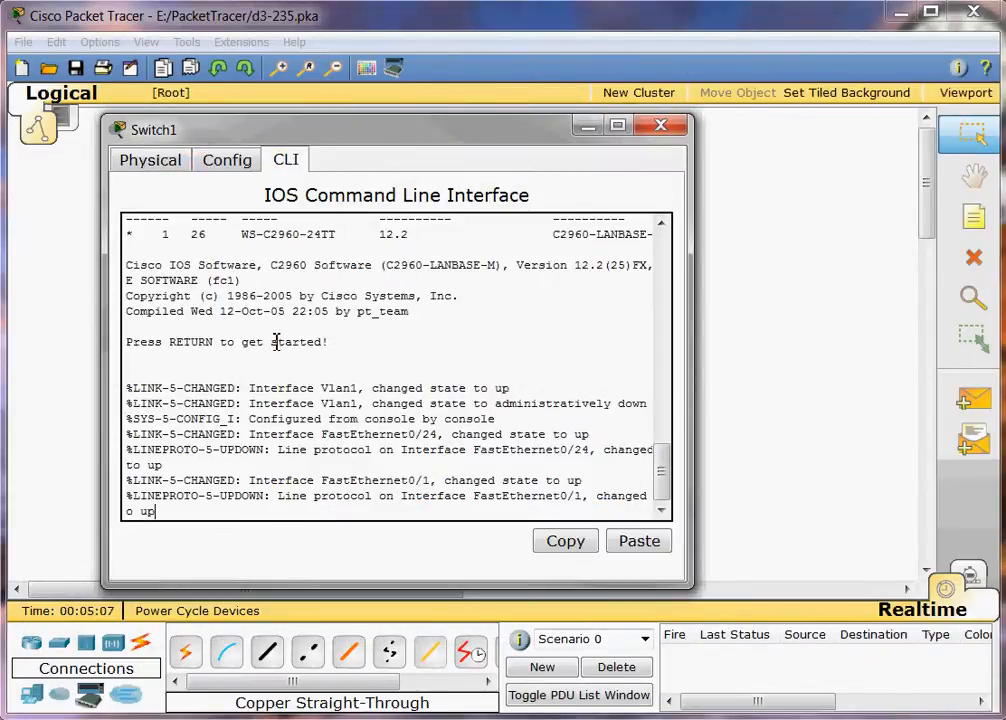
key(Return)
key(Return)
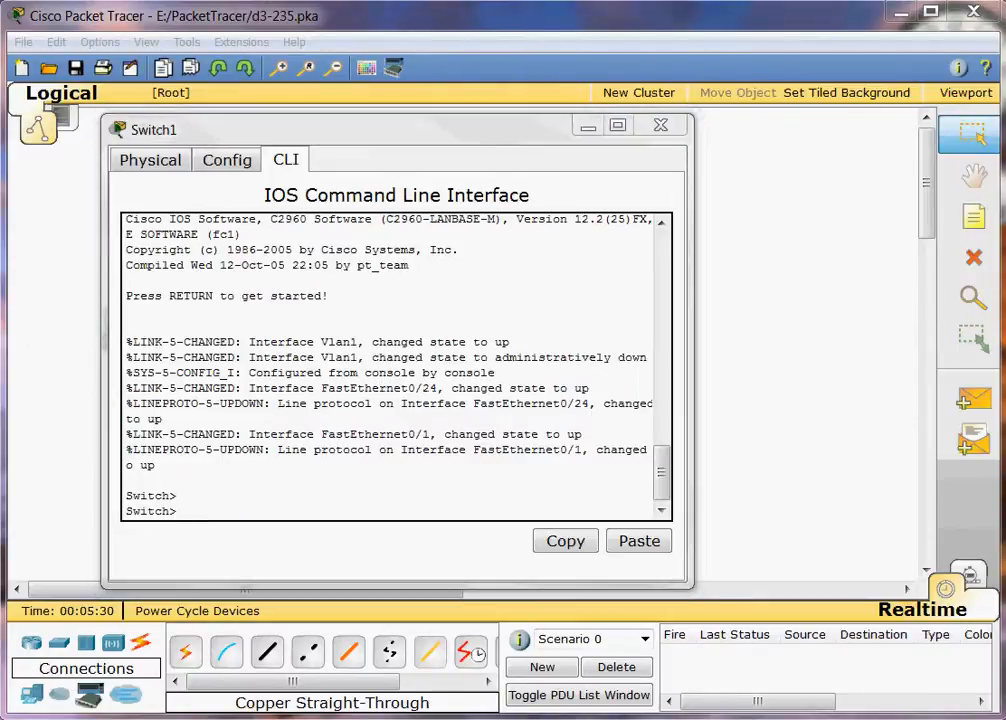
click(221, 504)
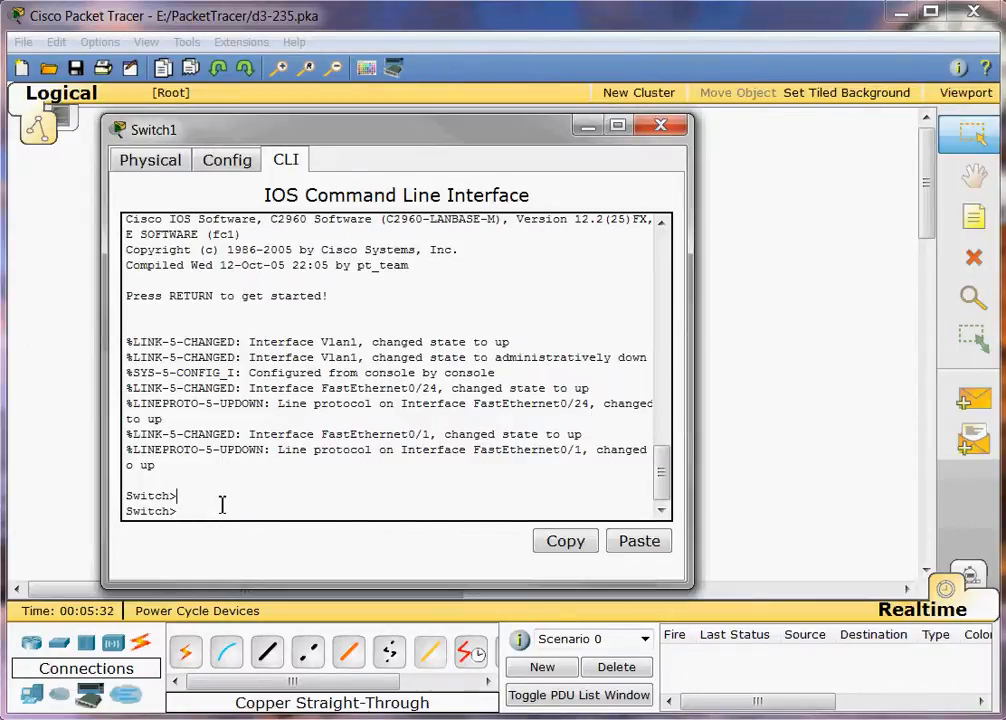
Enter global configuration, set hostname Switch1, and add an enable secret password.
text(en)
key(Return)
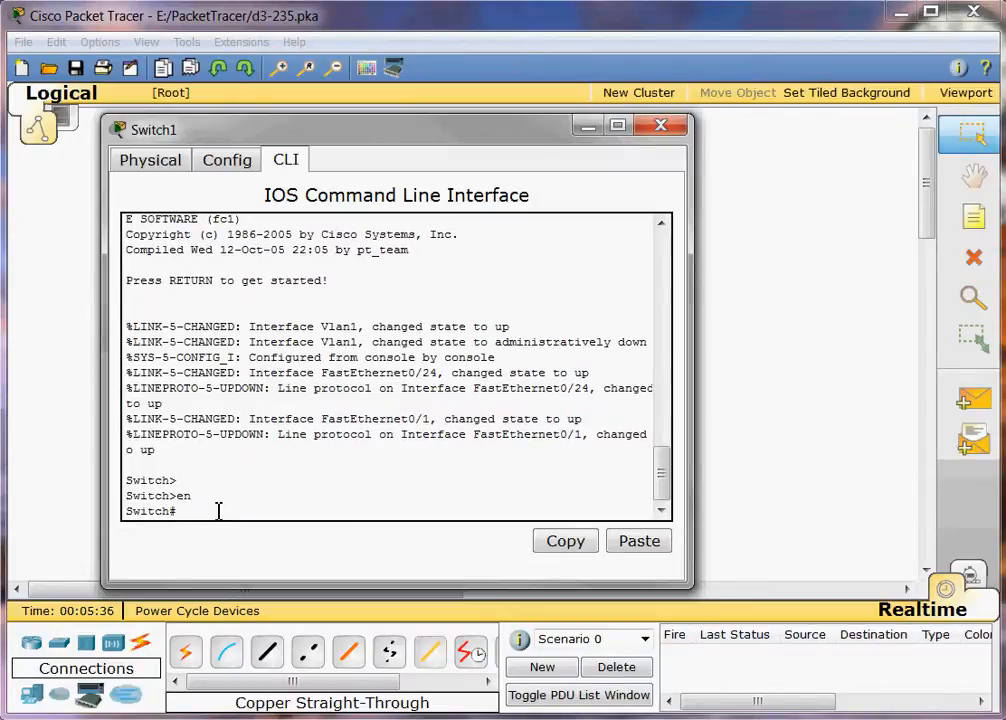
text(conf t)
key(Return)
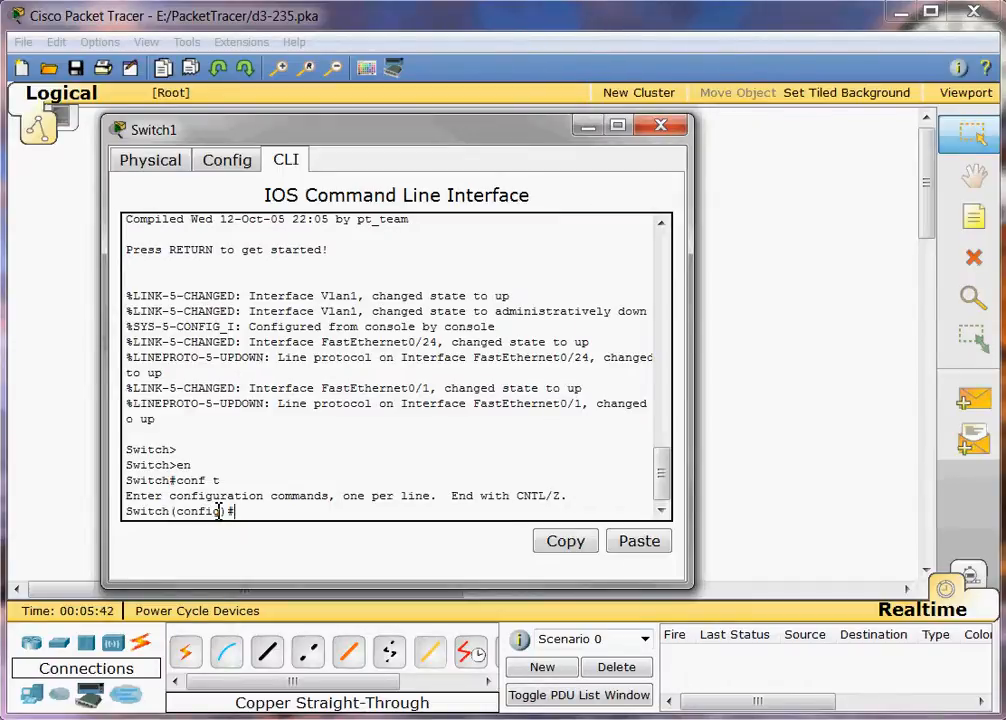
text(hostname Switc)
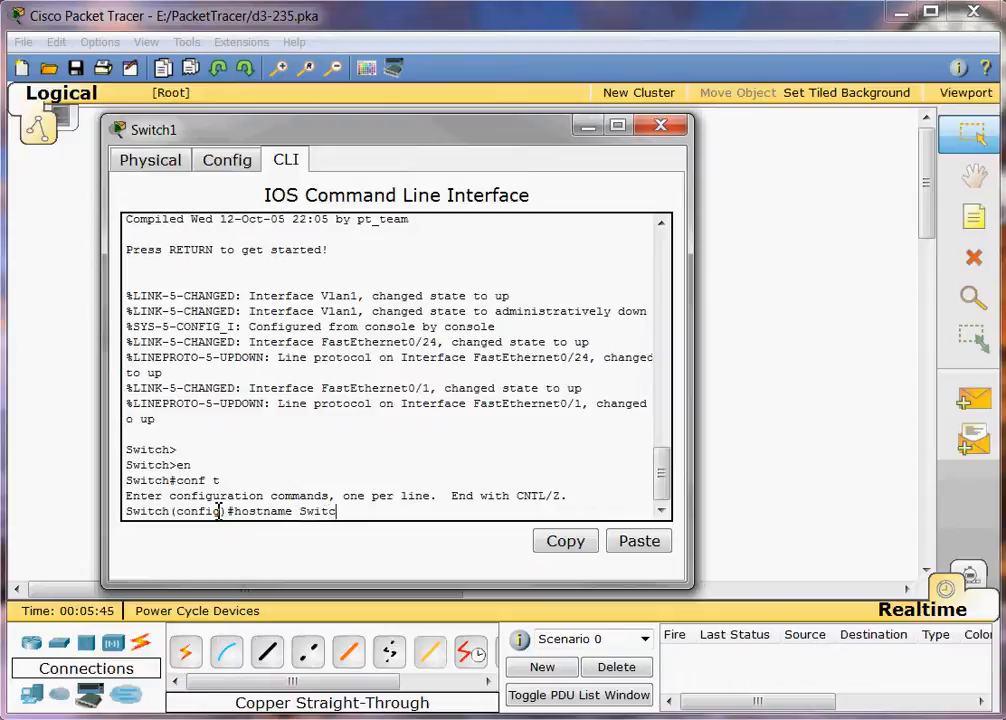
text(h1)
key(Return)
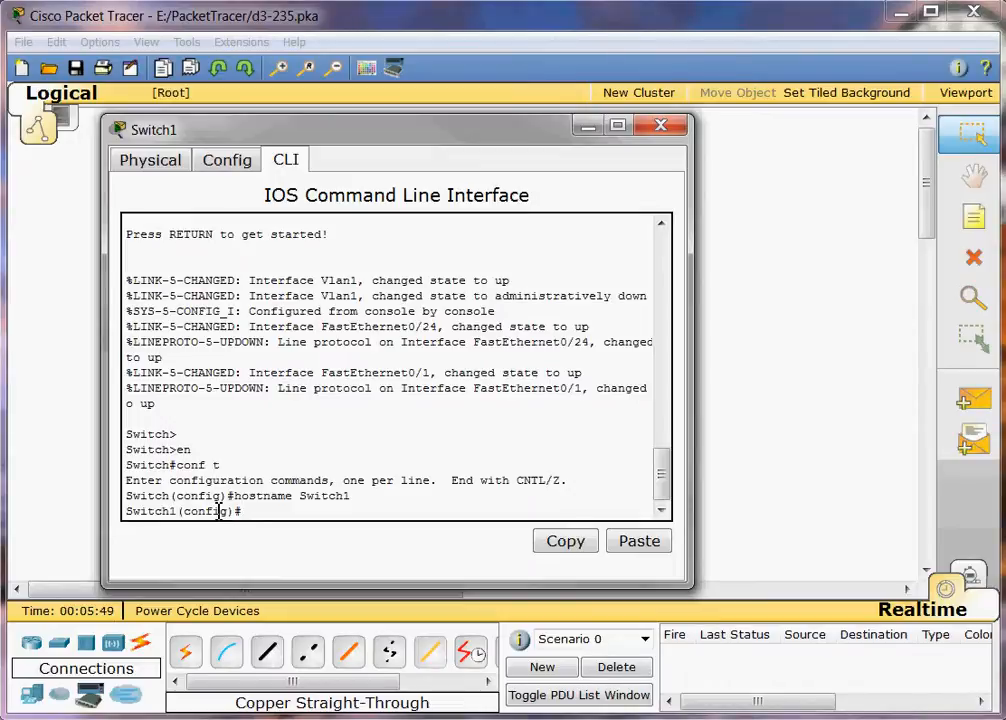
text(enable secret )
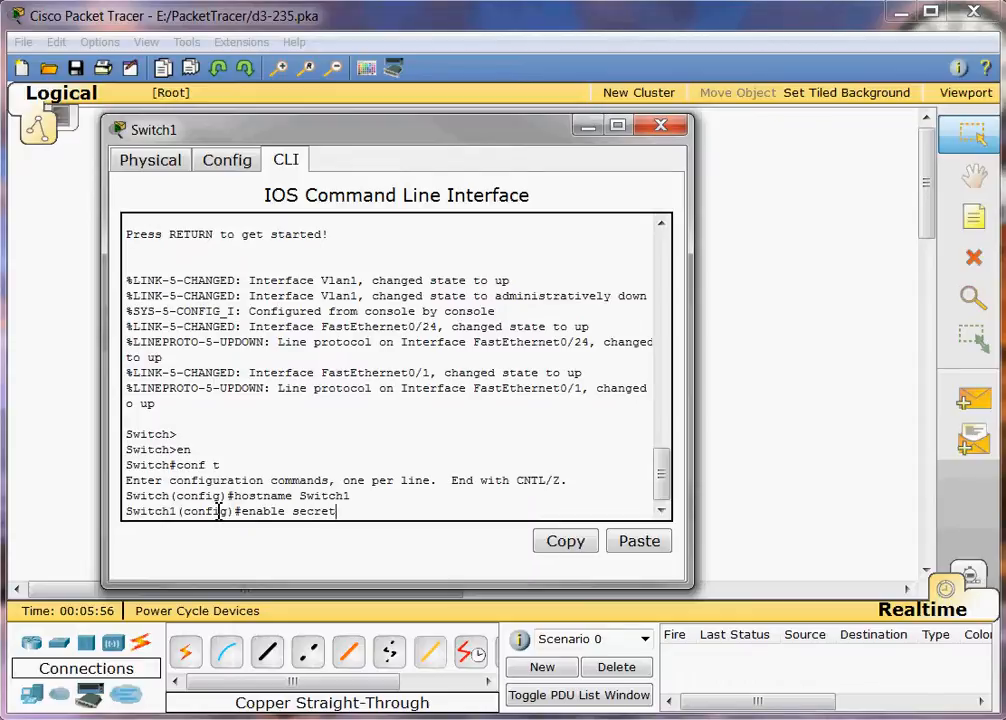
text(cisco)
key(Return)
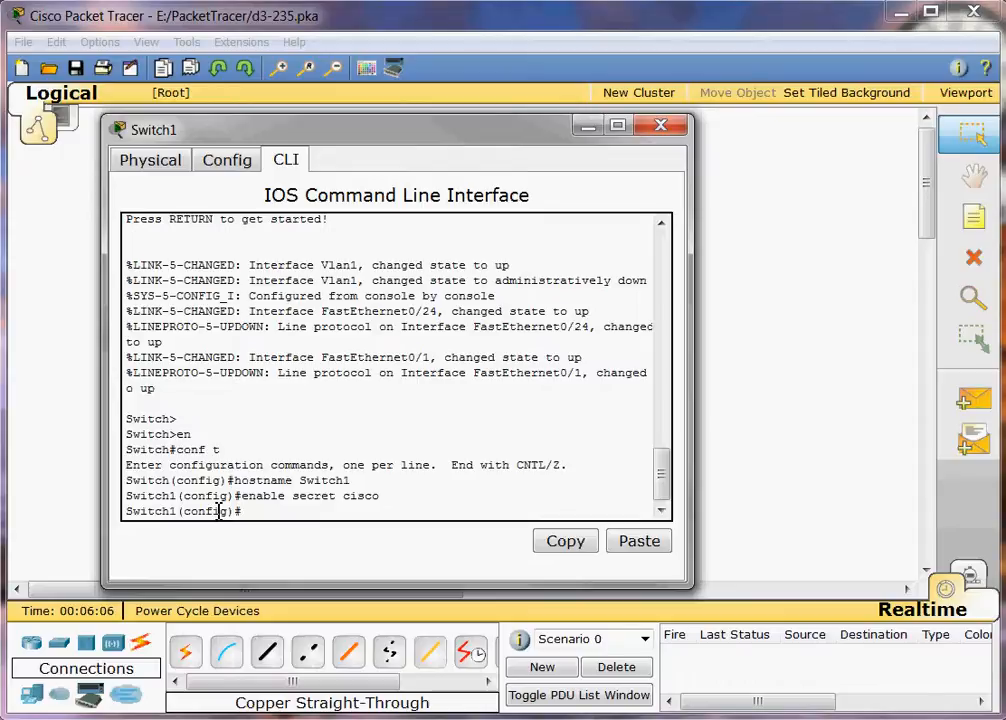
text(interface vlan )
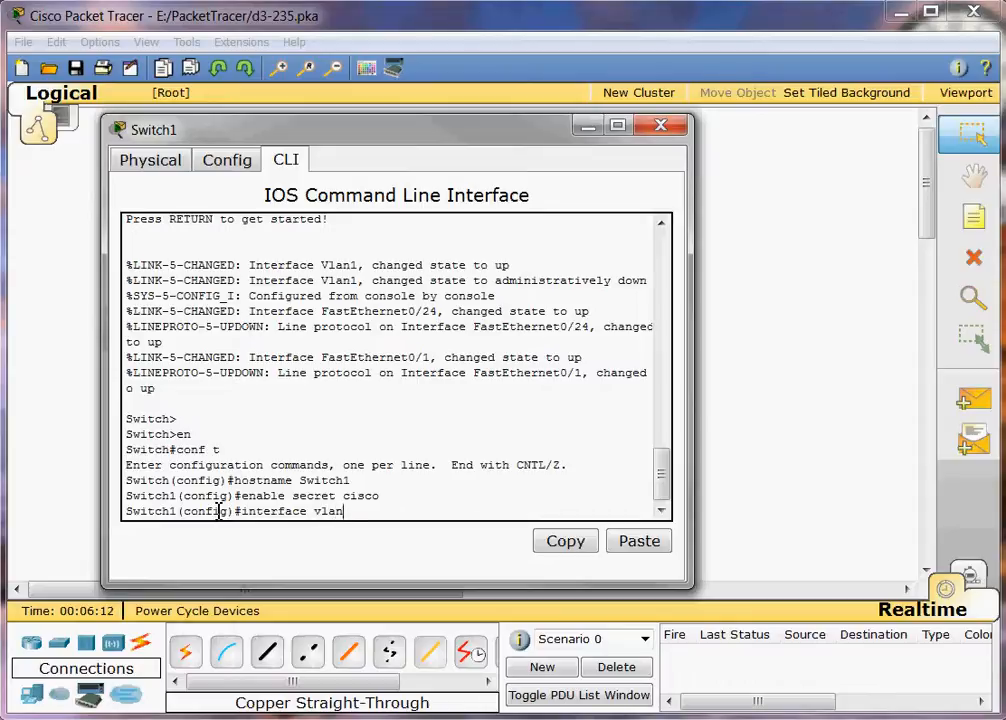
text(1)
Address VLAN 1 as 192.168.20.254 255.255.255.0, bring it up with no shut, and exit.
key(Return)
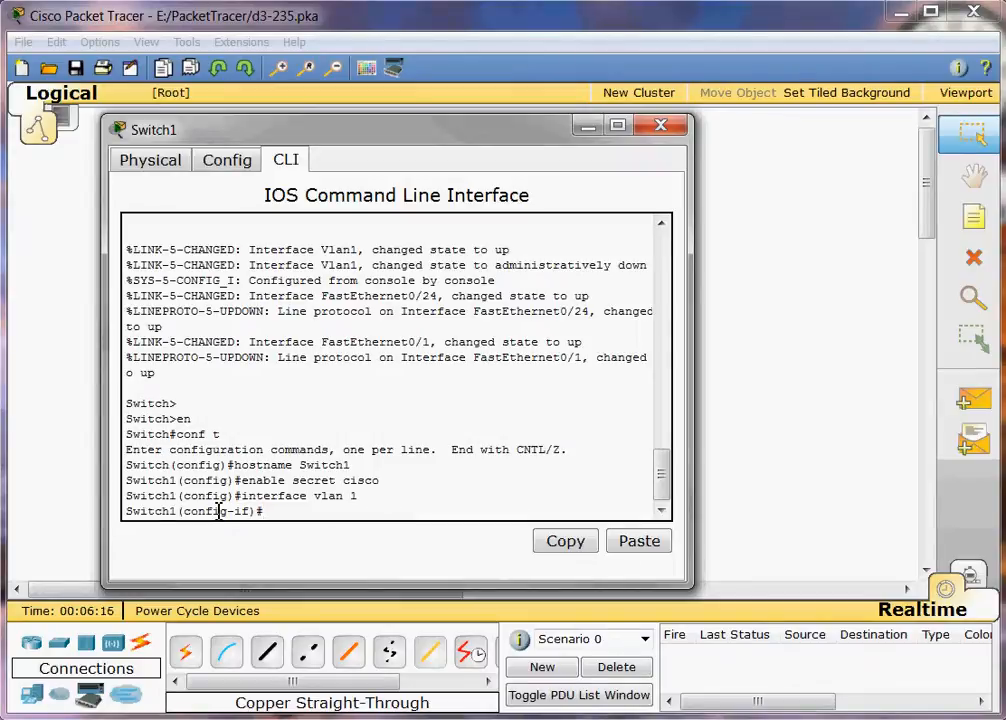
text(ip address 192)
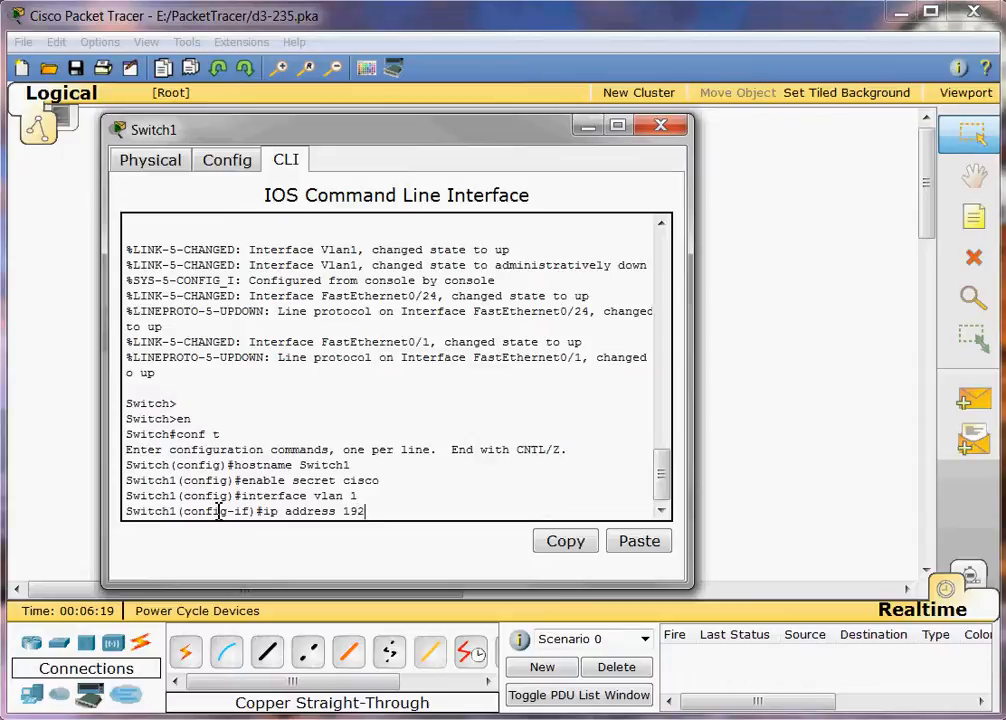
text(.168.20.254)
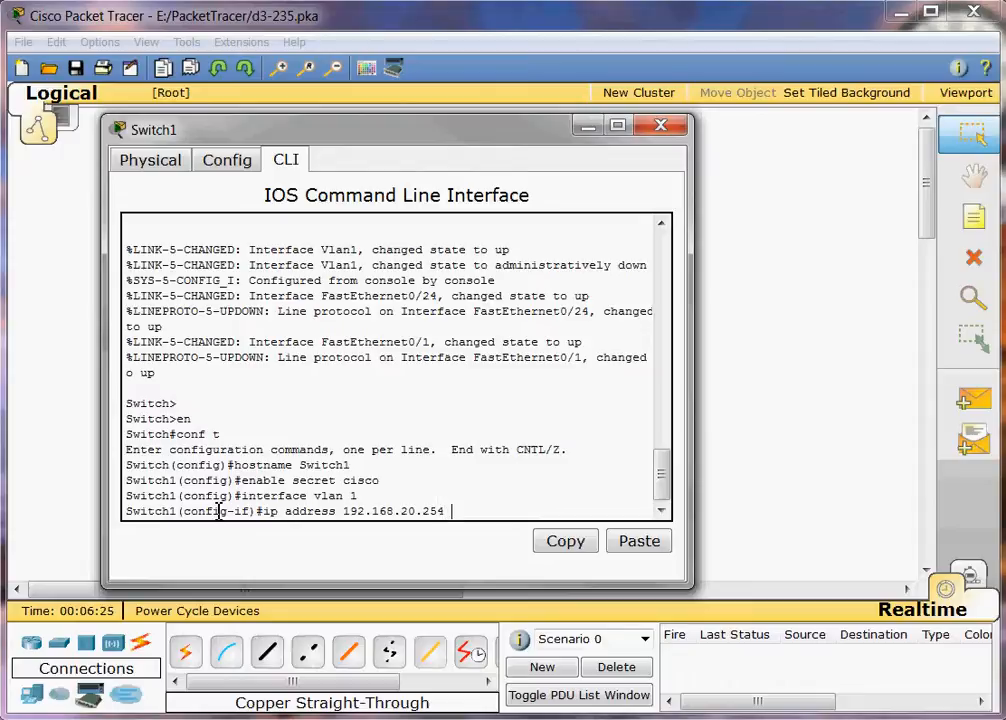
text( 255.255.255)
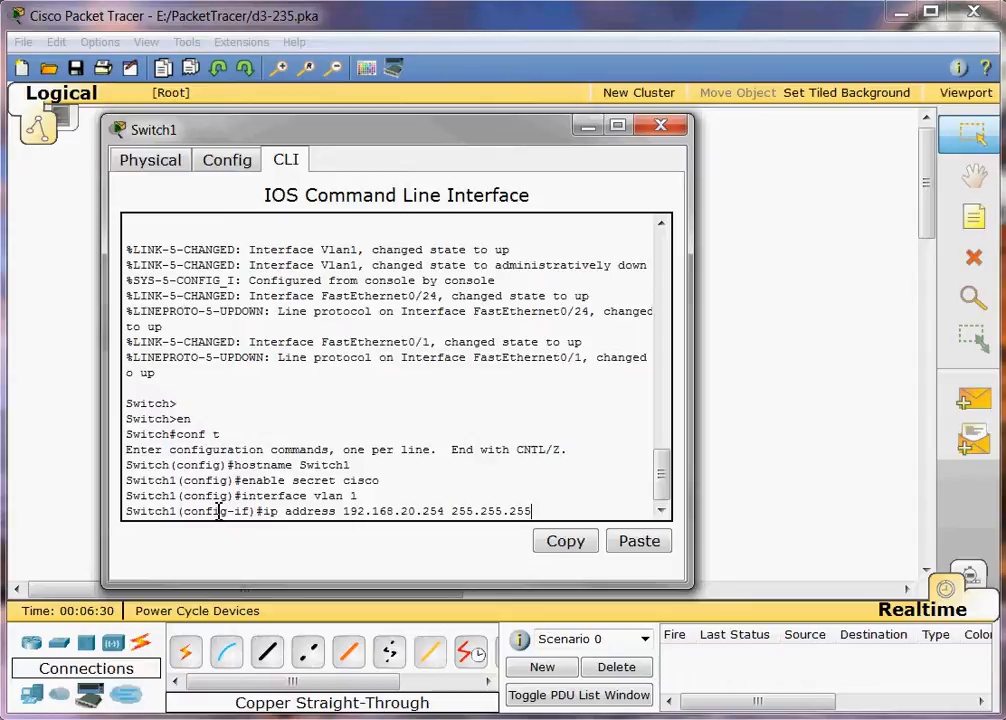
text(.0)
key(Return)
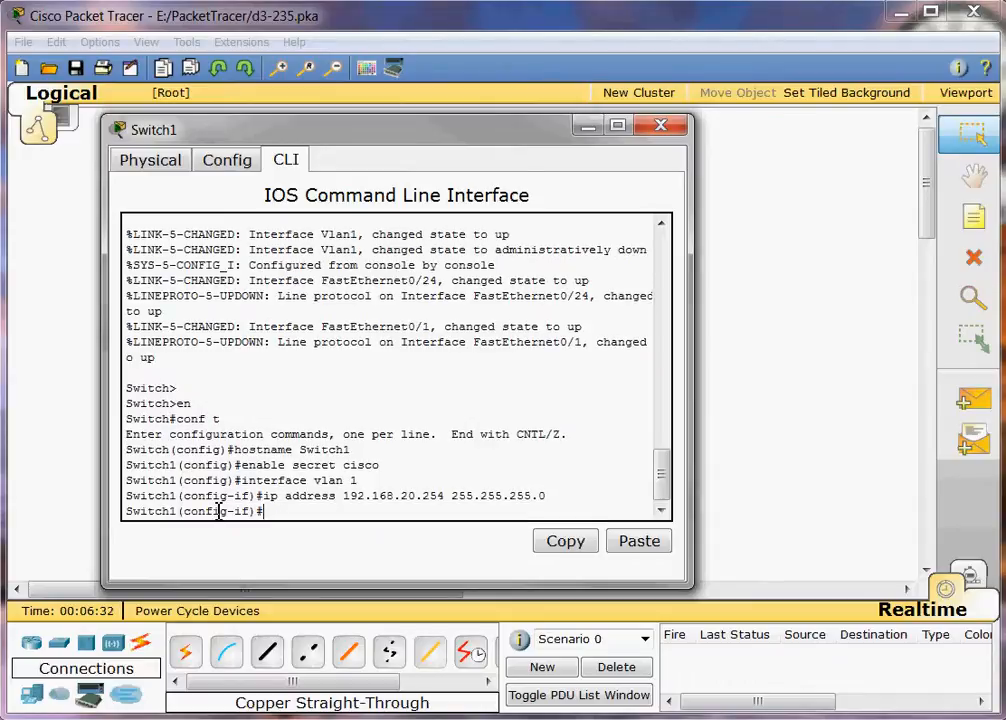
text(no shgut)
key(BackSpace)
key(BackSpace)
key(BackSpace)
text(ut)
key(Return)
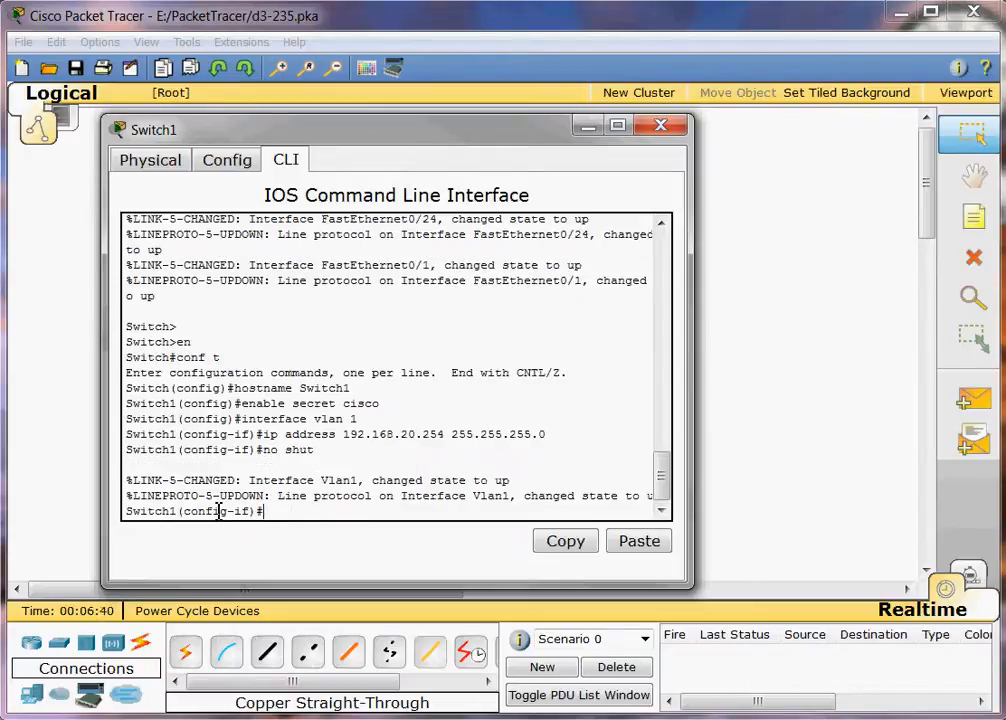
text(exit)
key(Return)
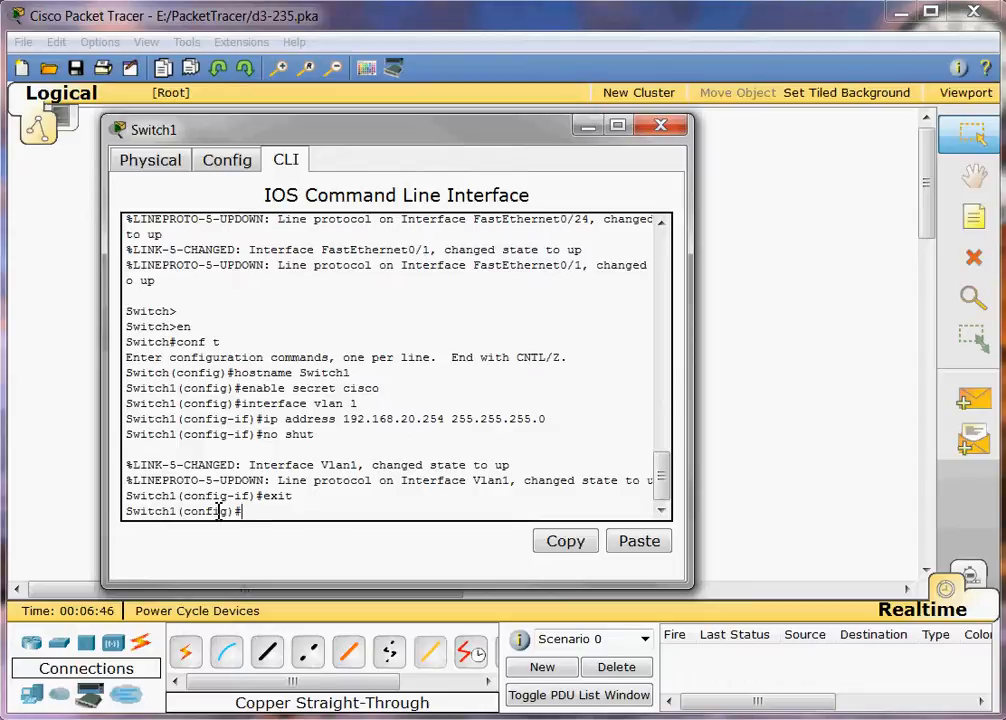
Apply ip default-gateway 192.168.20.1 on Switch1 and begin configuring console line 0.
text(ip default-gateway)
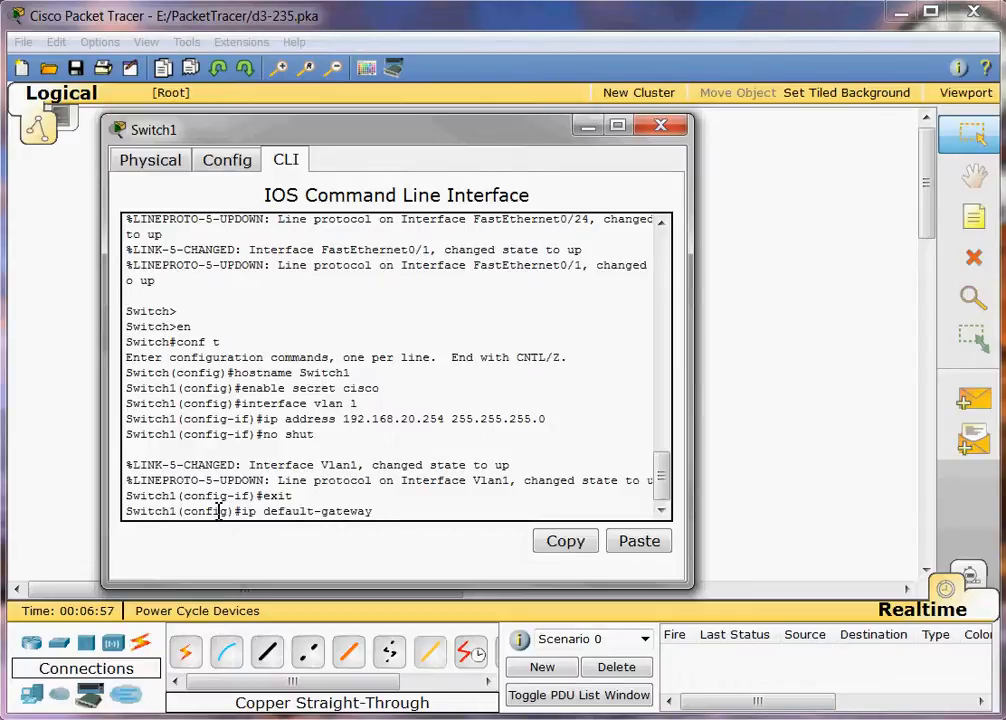
text( 192.168.20.1)
key(Return)
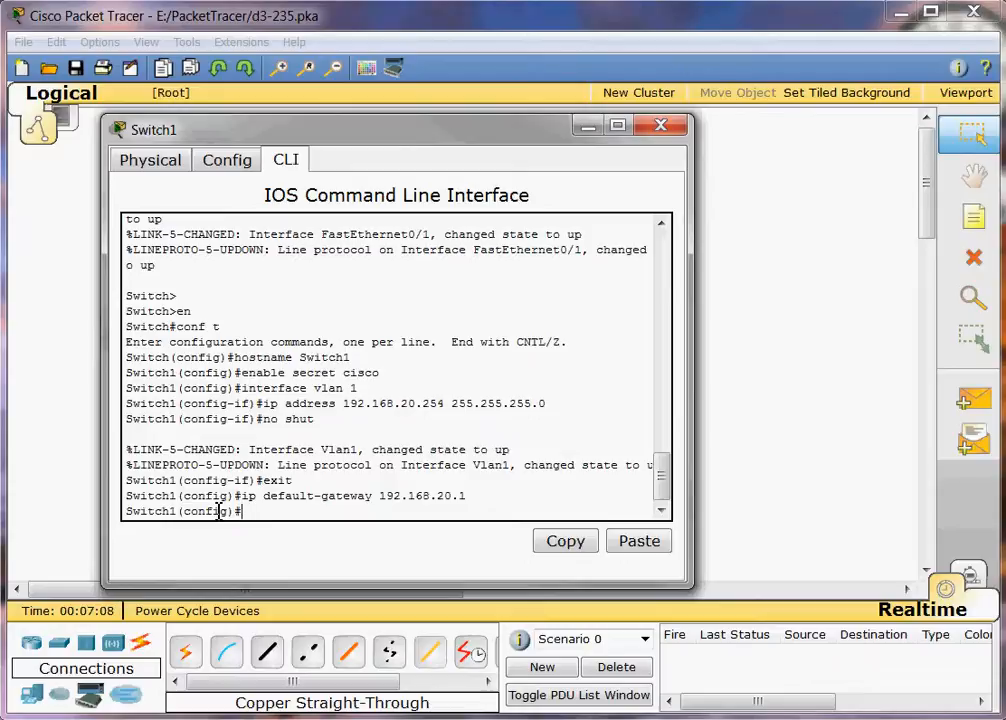
text(line con 0)
Give Switch1's console line 0 a password and require login on it.
key(Return)
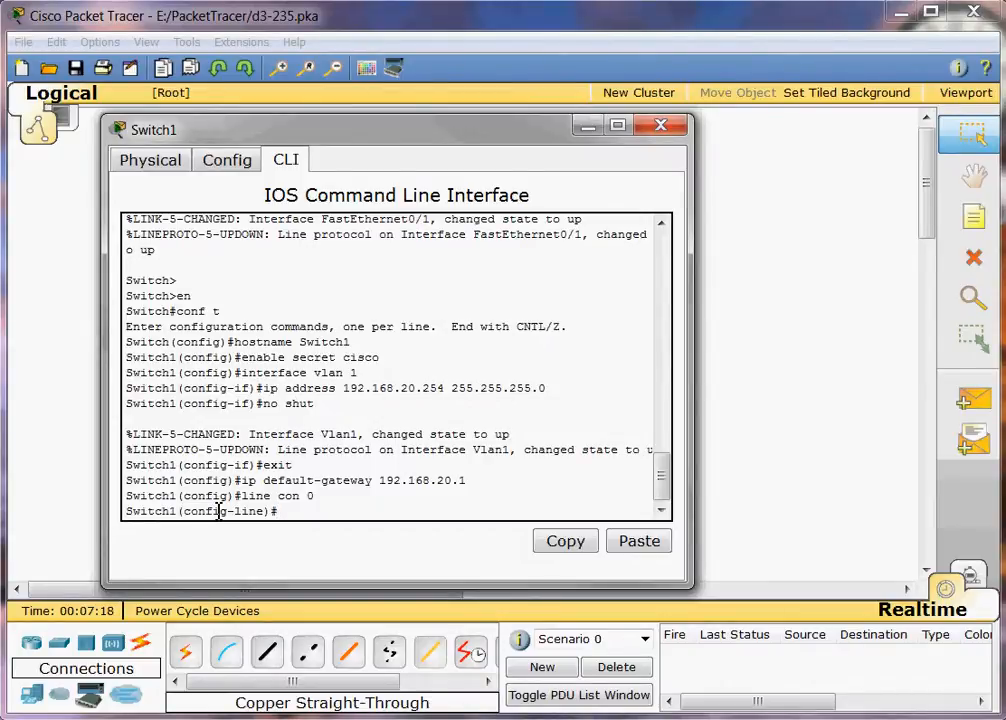
text(password cisco)
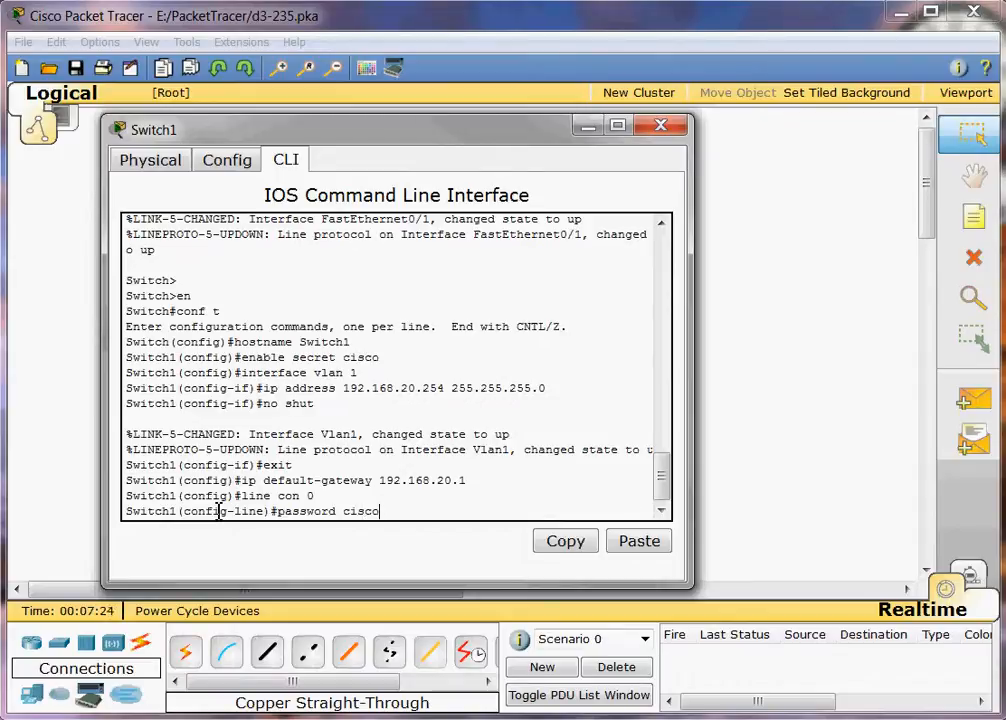
key(Return)
text(l)
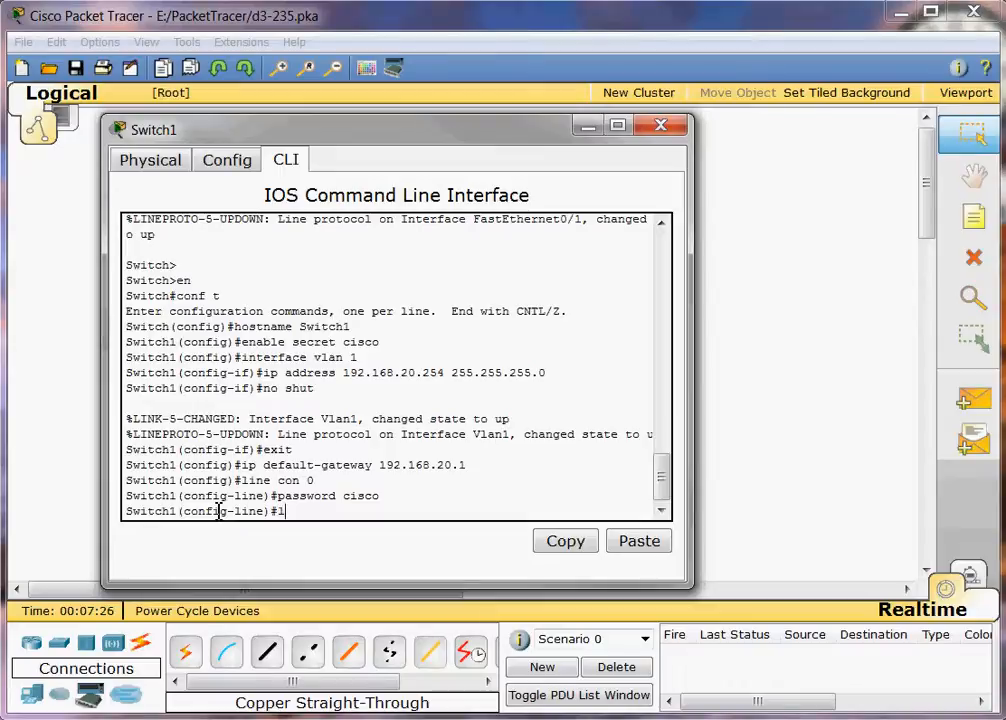
text(ogin)
key(Return)
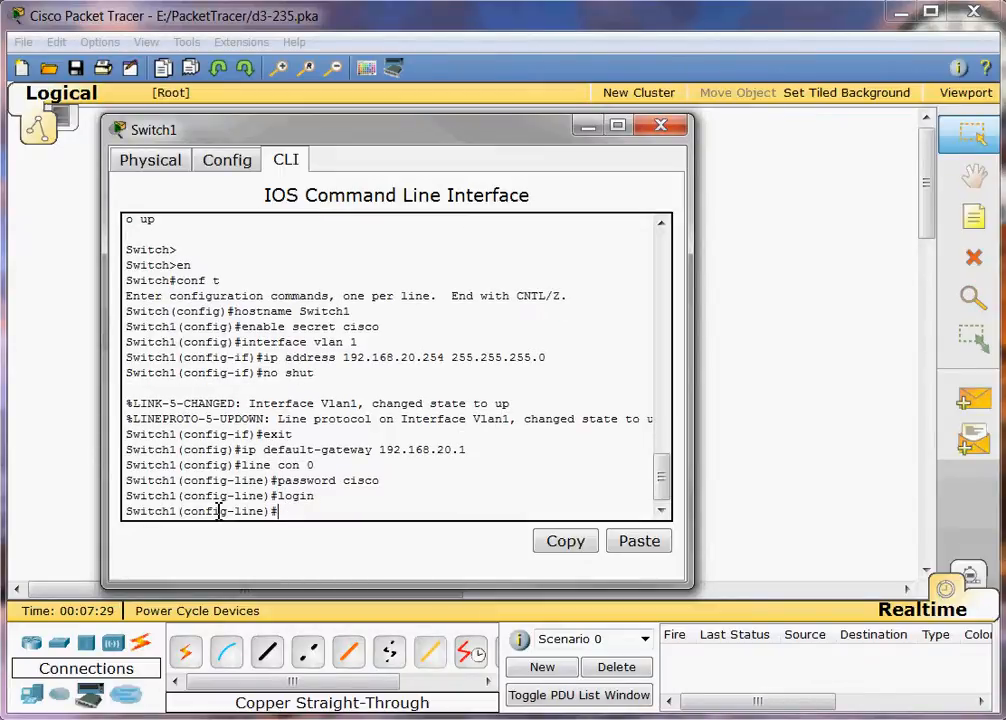
Require password login on vty lines 0–4 and return to global configuration.
text(line vty 0 4)
key(Return)
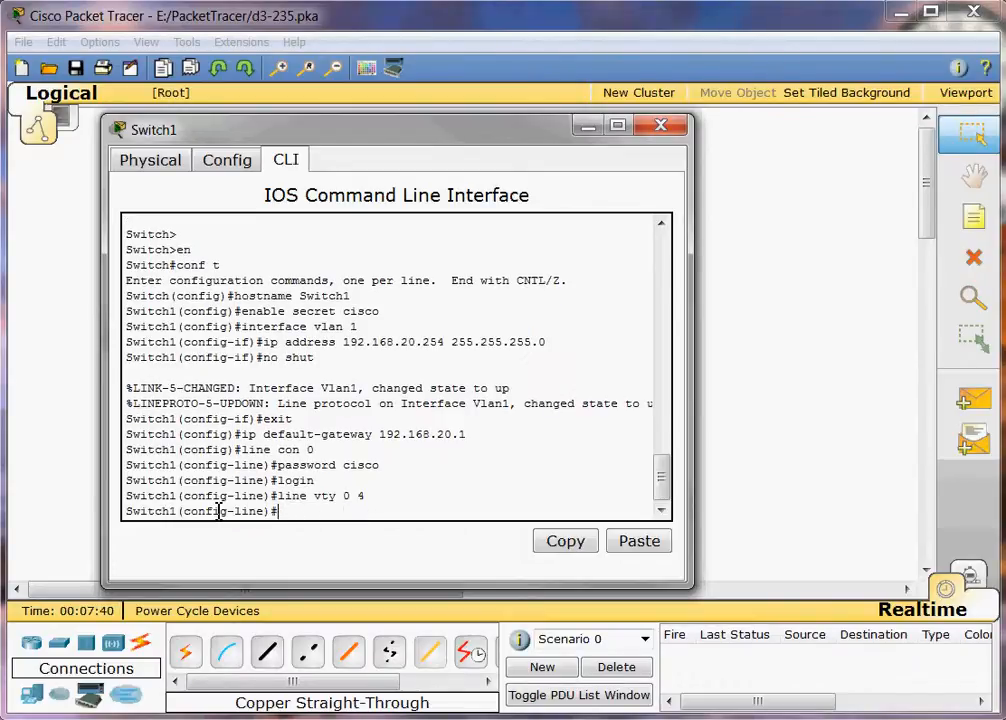
text(login)
key(Return)
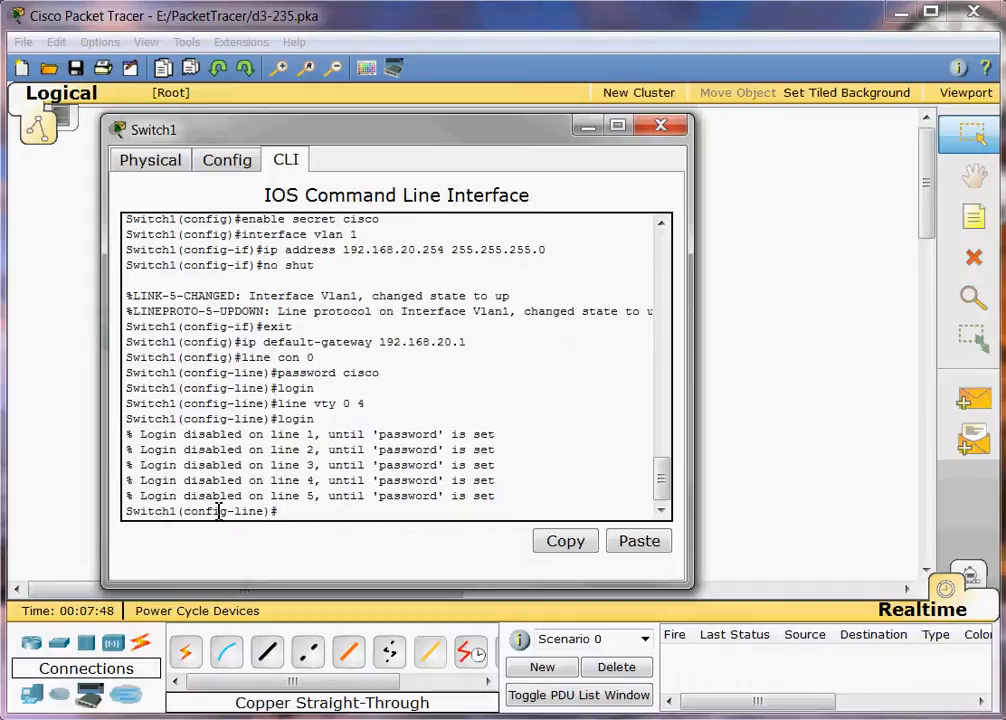
text(password cisco)
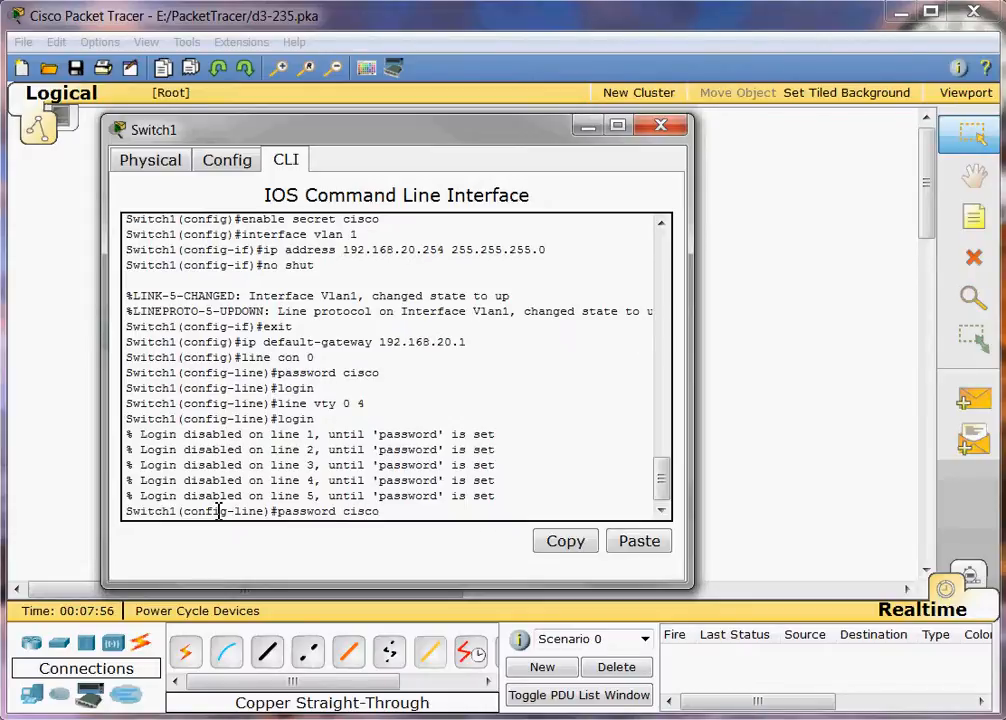
key(Return)
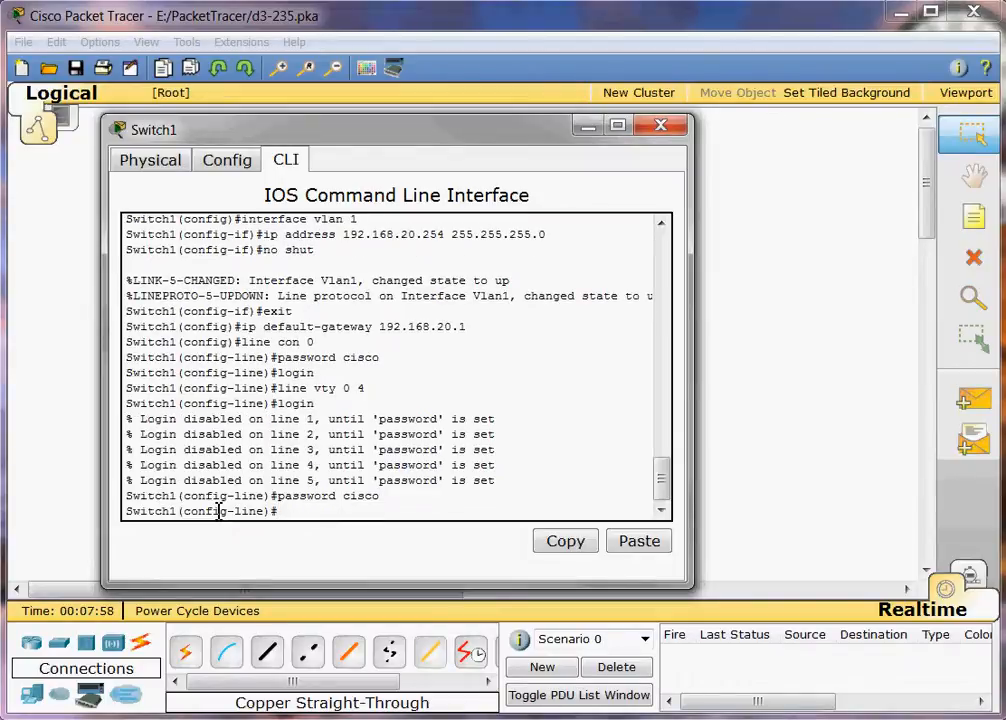
text(login)
key(Return)
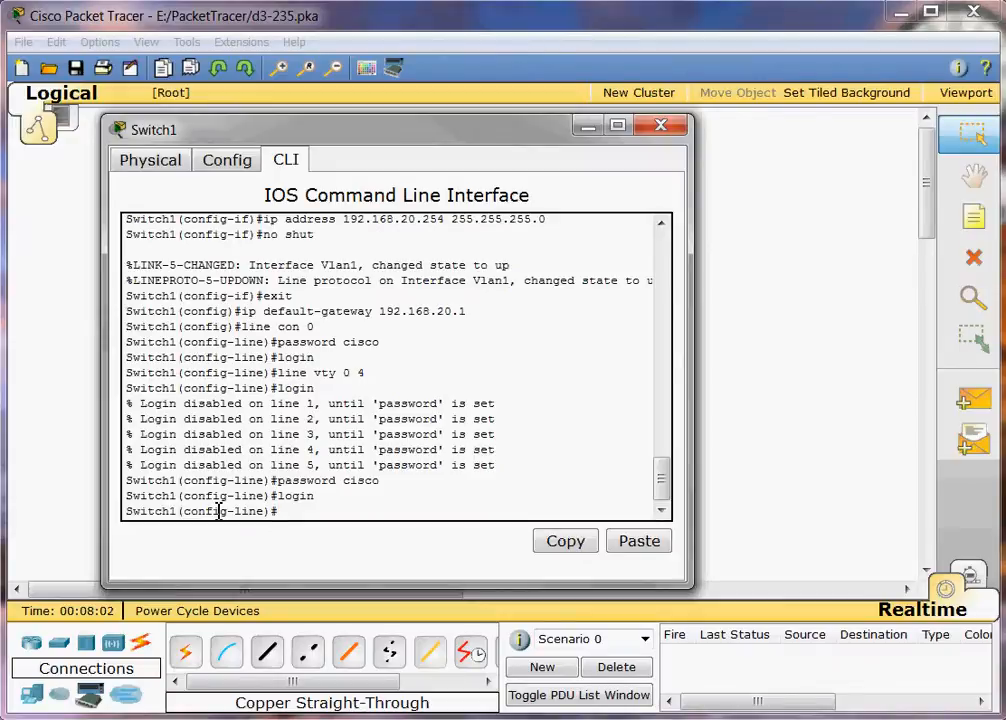
text(exit)
key(Return)
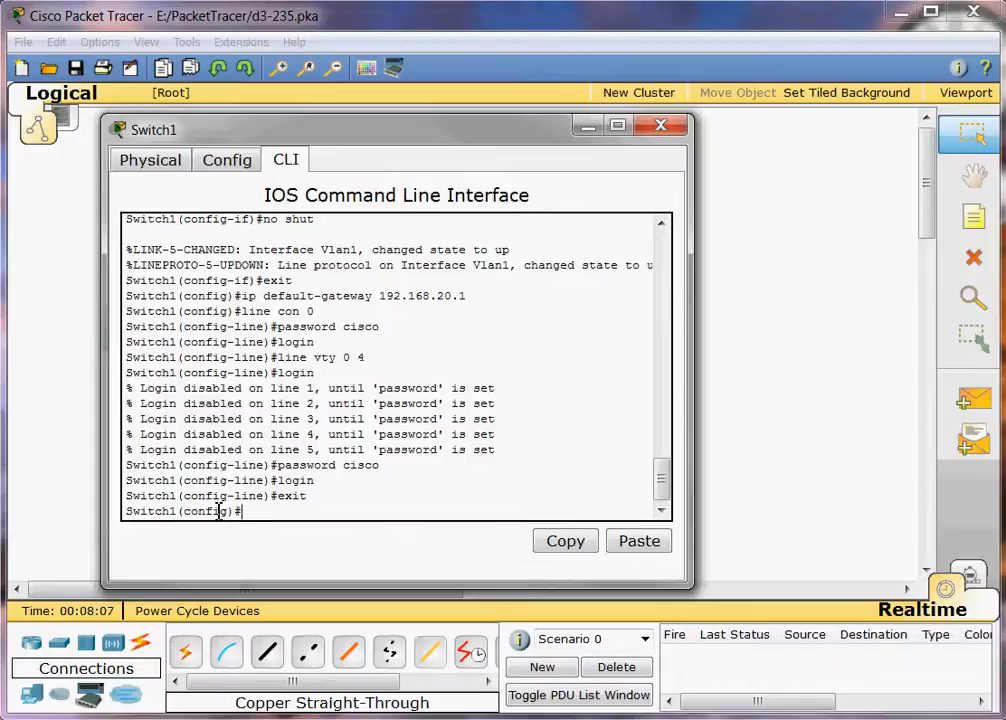
Make Switch1's FastEthernet0/1 an access port with no shut, then exit to Switch1#.
text(terface )
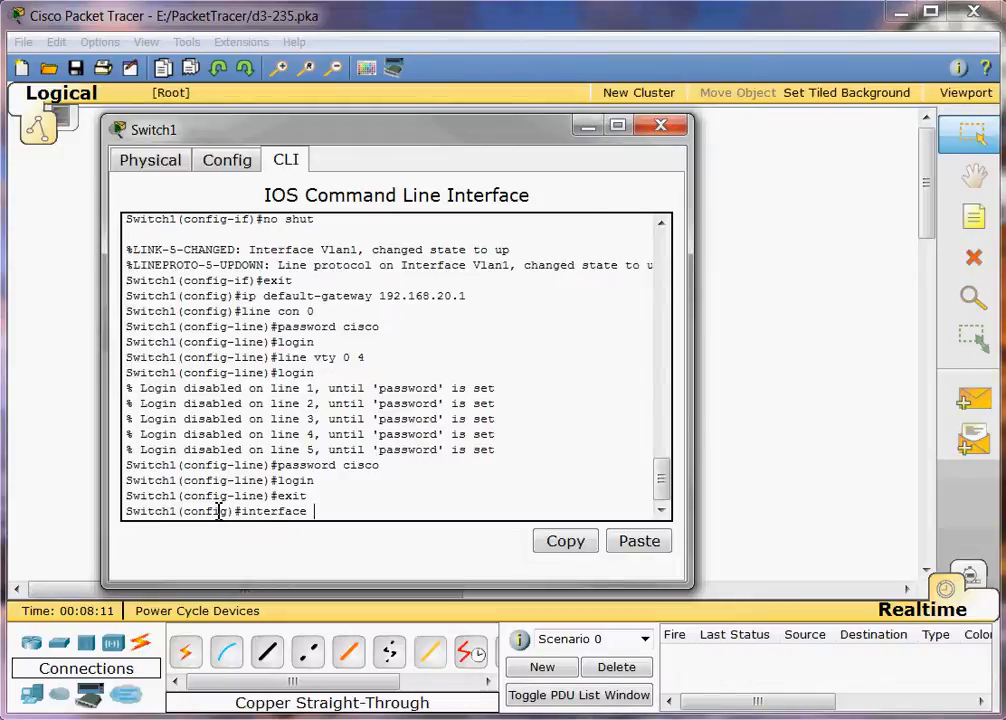
text(fa 0/1)
key(Return)
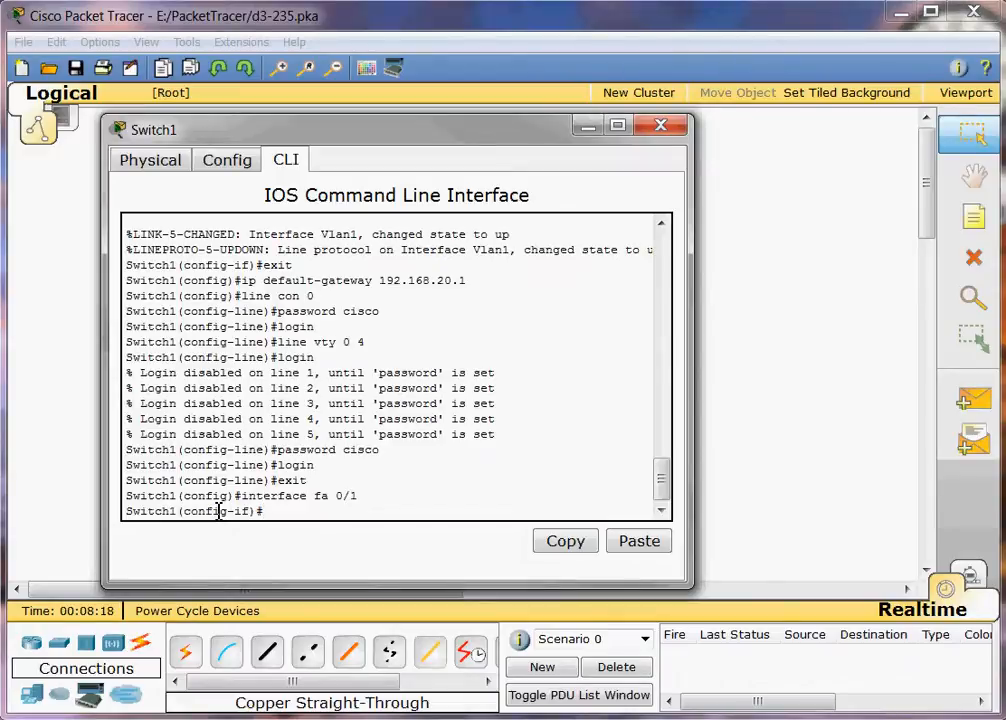
text(switchport)
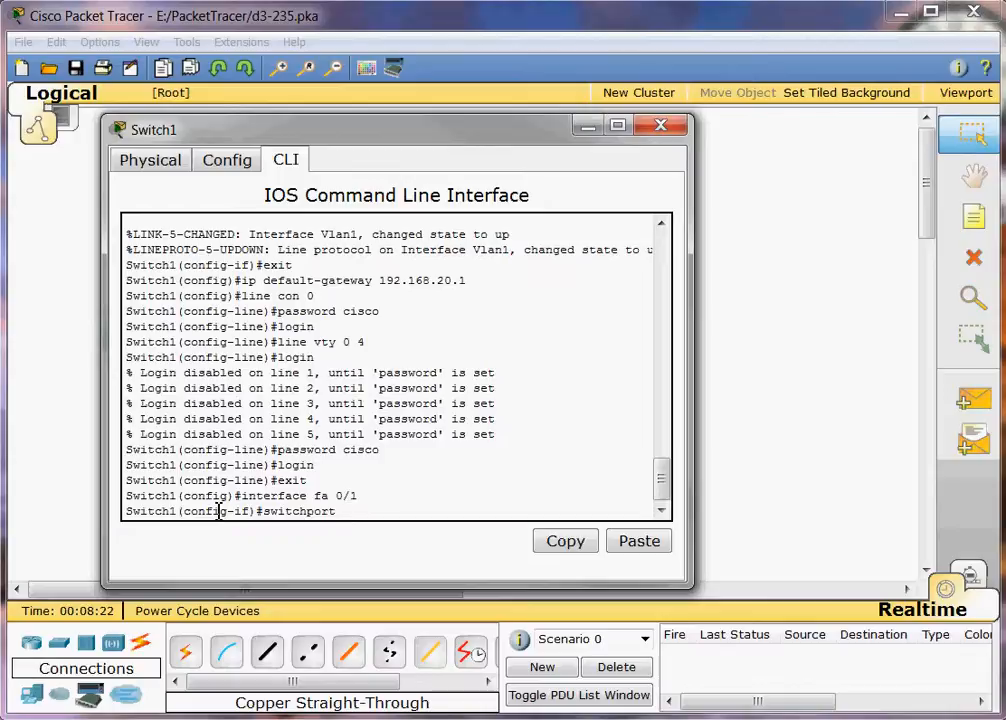
text( mode access)
key(Return)
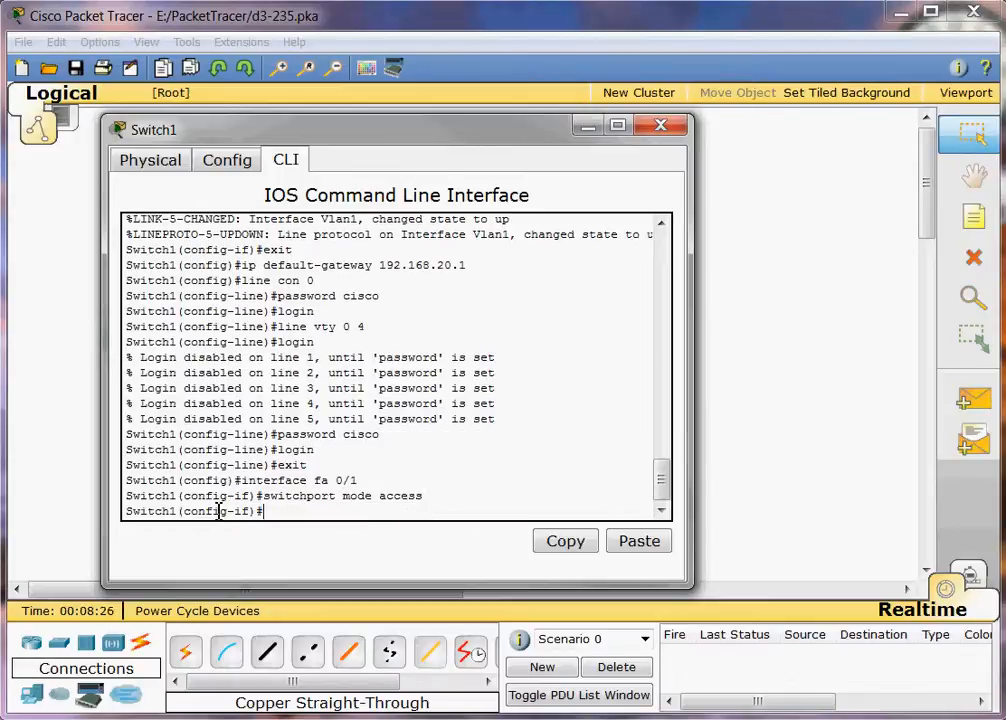
text(no shut)
key(Return)
text(exit)
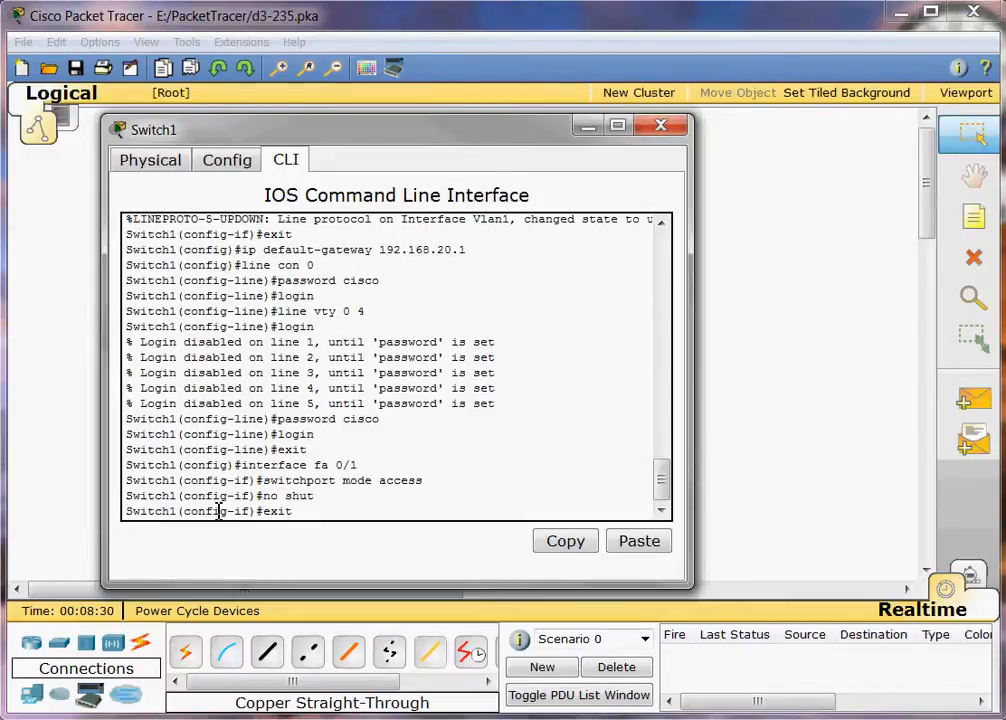
key(Return)
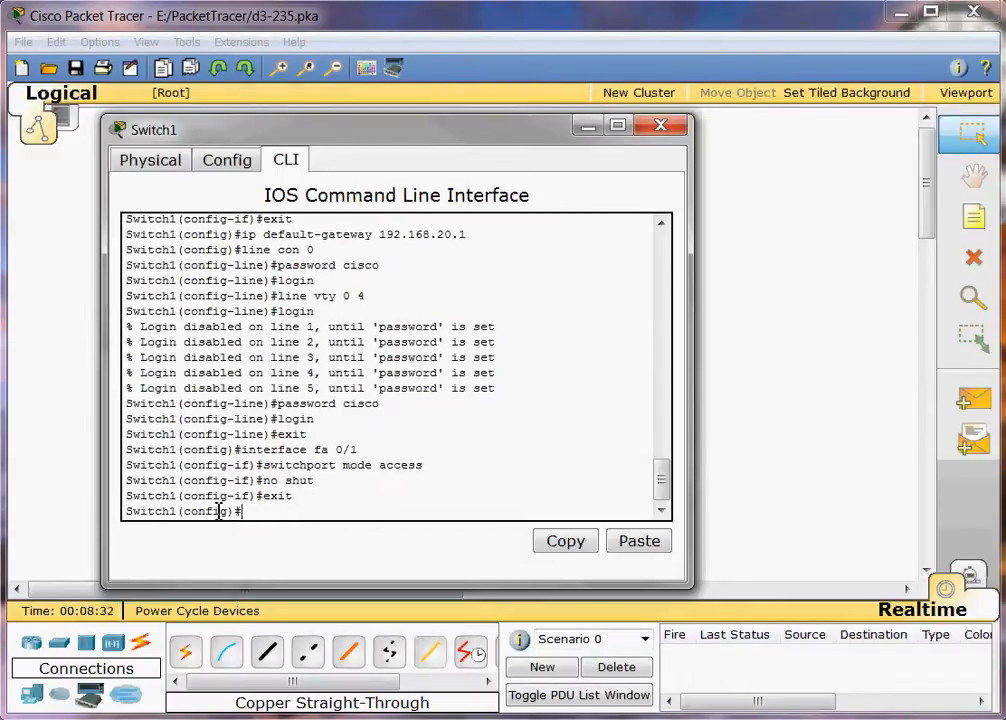
text(exit)
key(Return)
key(Return)
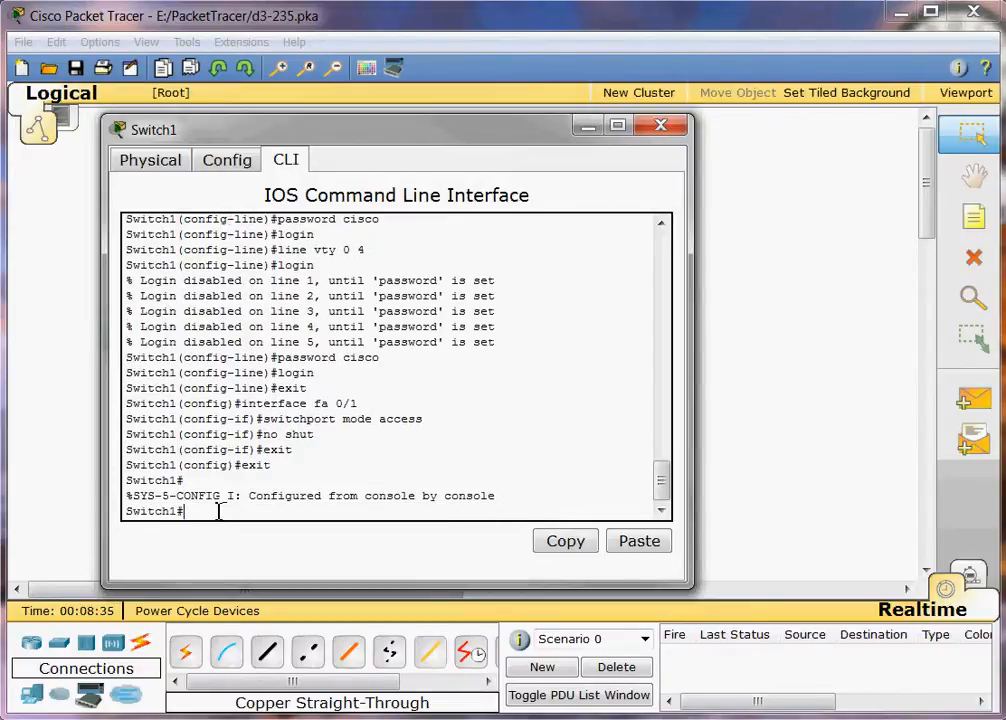
Save Switch1's running configuration to startup-config with copy run start.
text(copy run start)
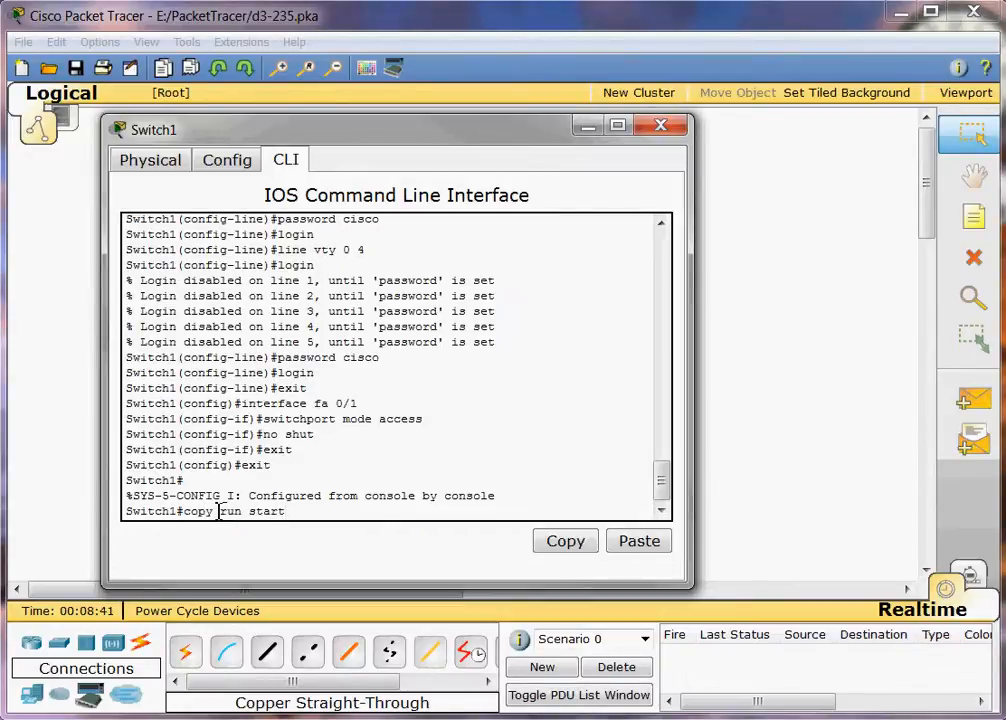
key(Return)
key(Return)
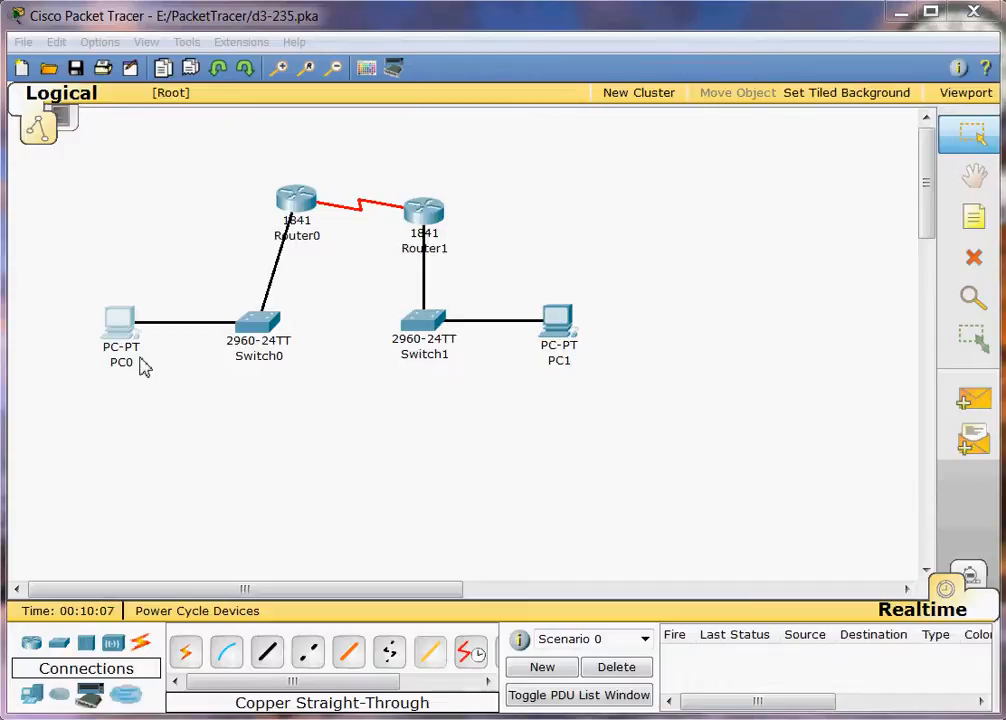
From PC0's Command Prompt, ping the gateway 192.168.10.1.
click(113, 335)
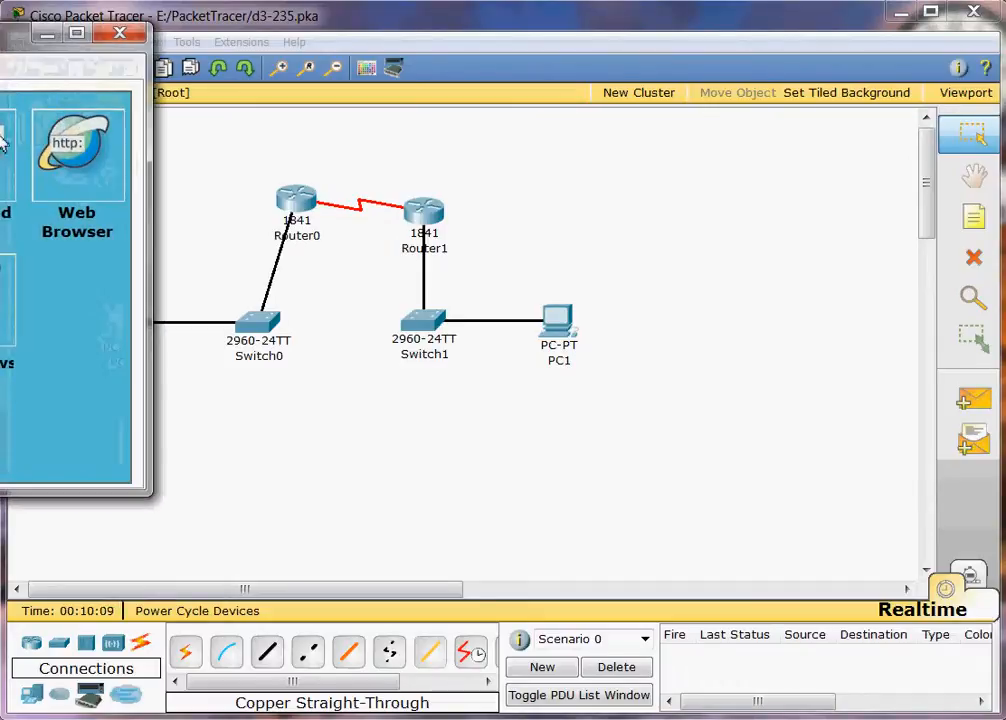
drag(5, 33, 397, 134)
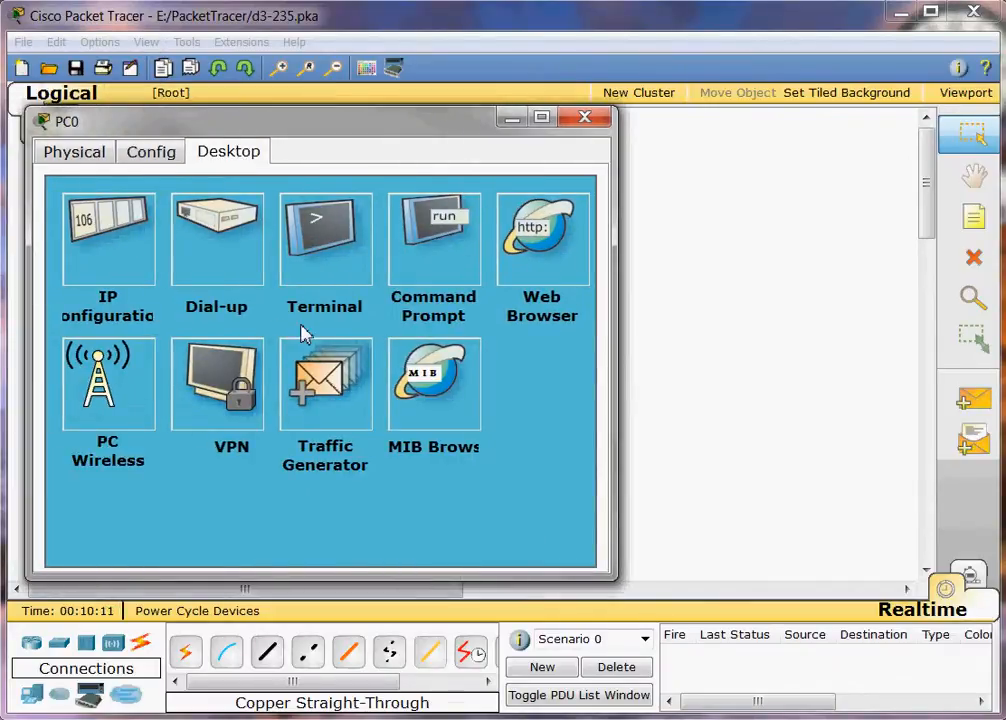
click(447, 265)
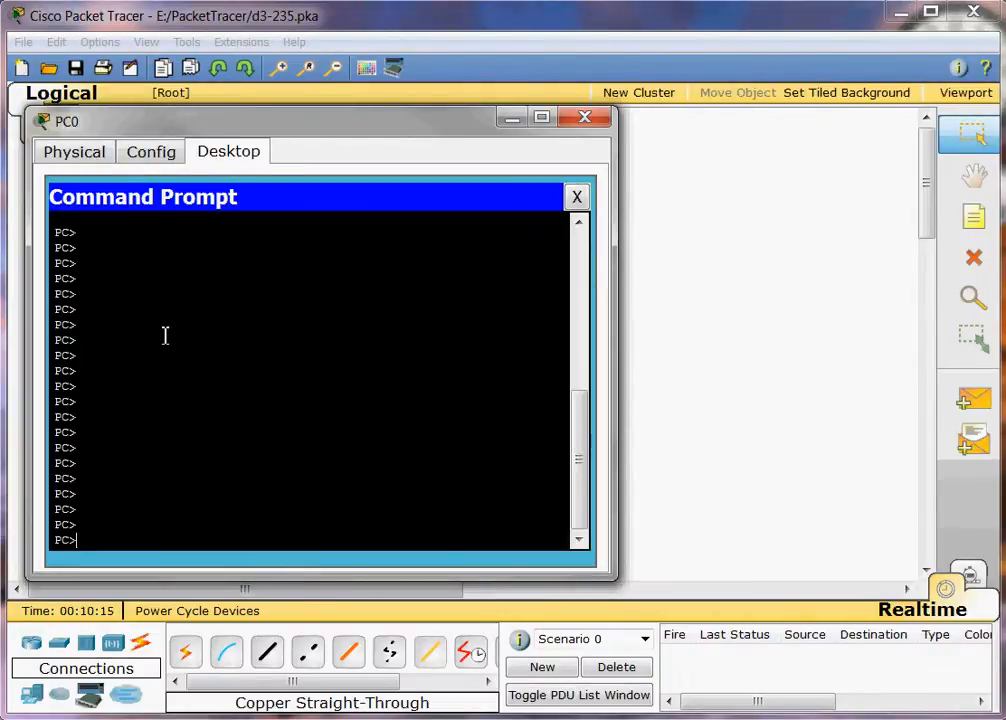
text(ping 192.168.10.4)
key(BackSpace)
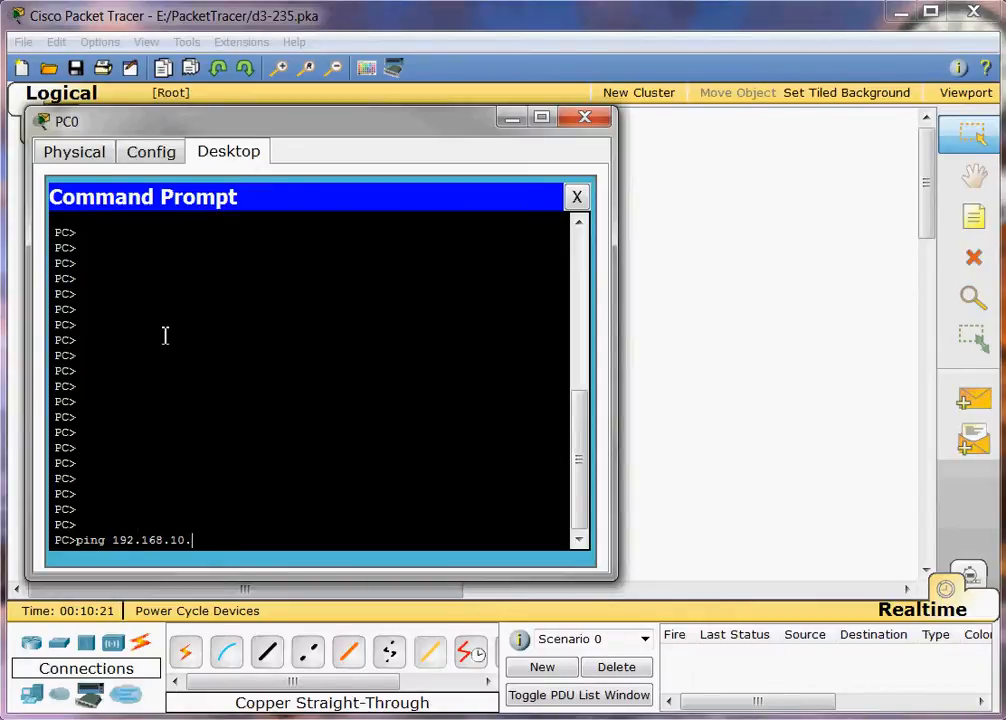
text(1)
key(Return)
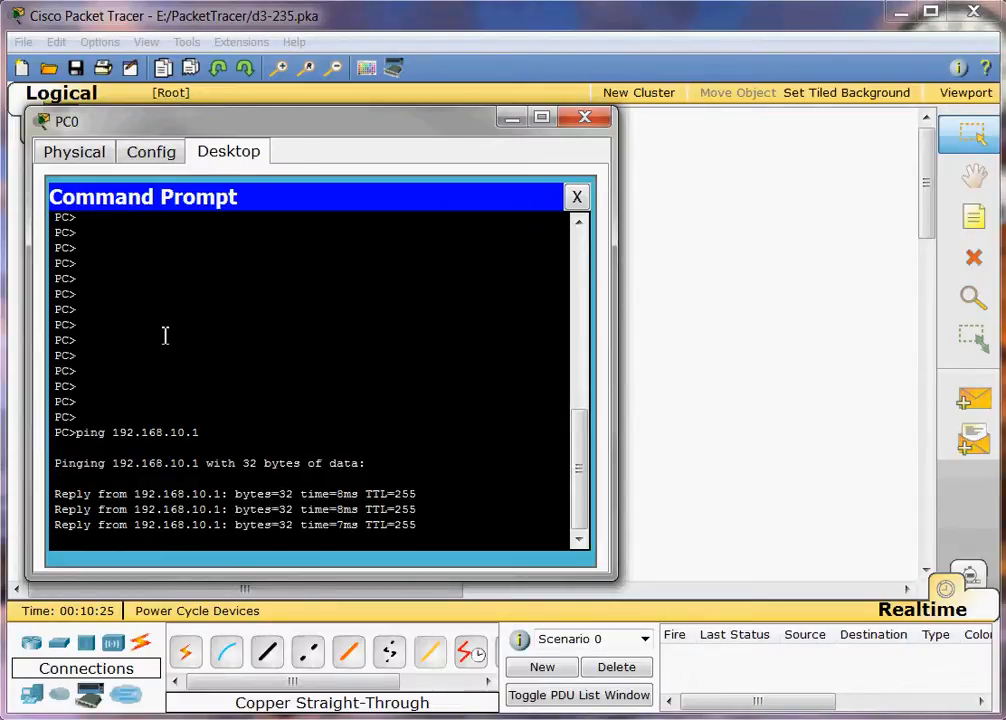
Ping 192.168.10.254 and the remote gateway 192.168.20.1 from PC0.
text(pin)
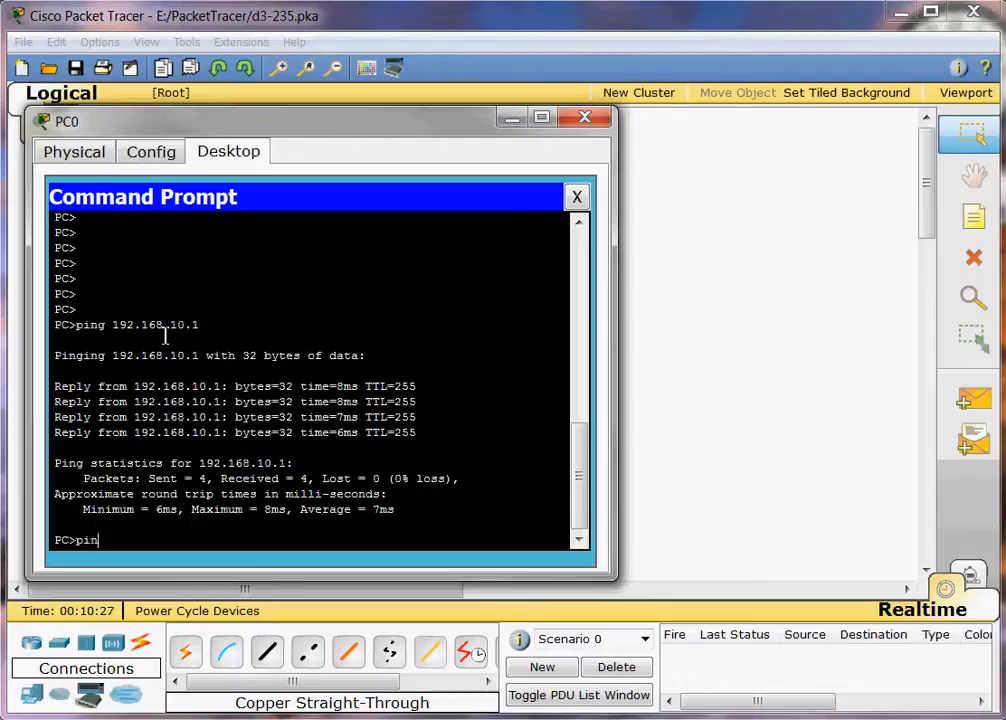
text(g 192.168.10.254)
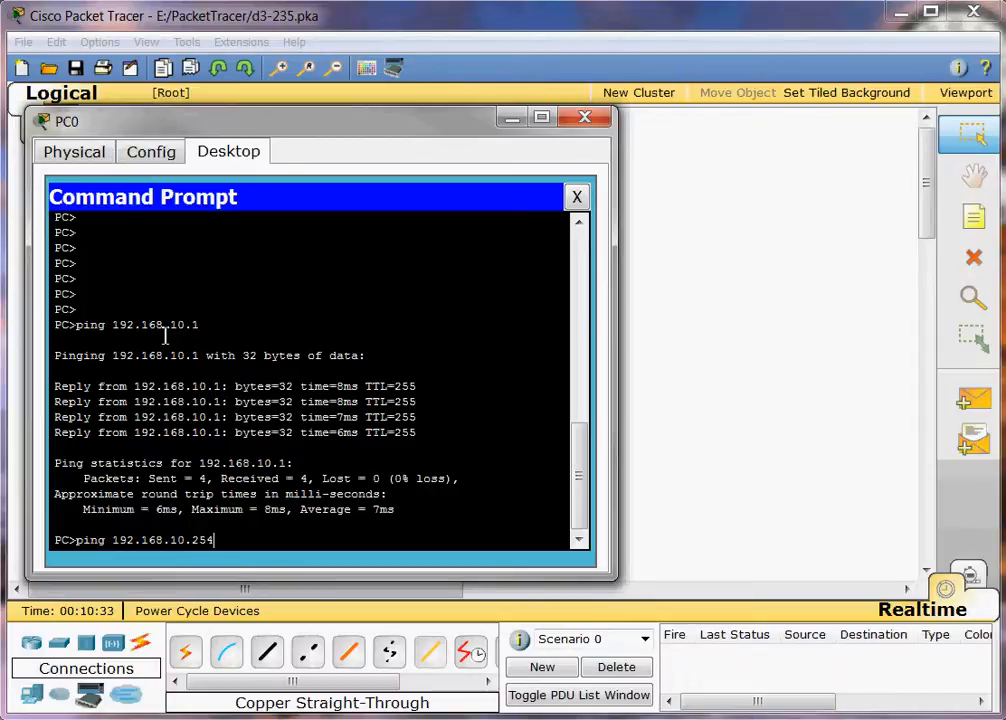
key(Return)
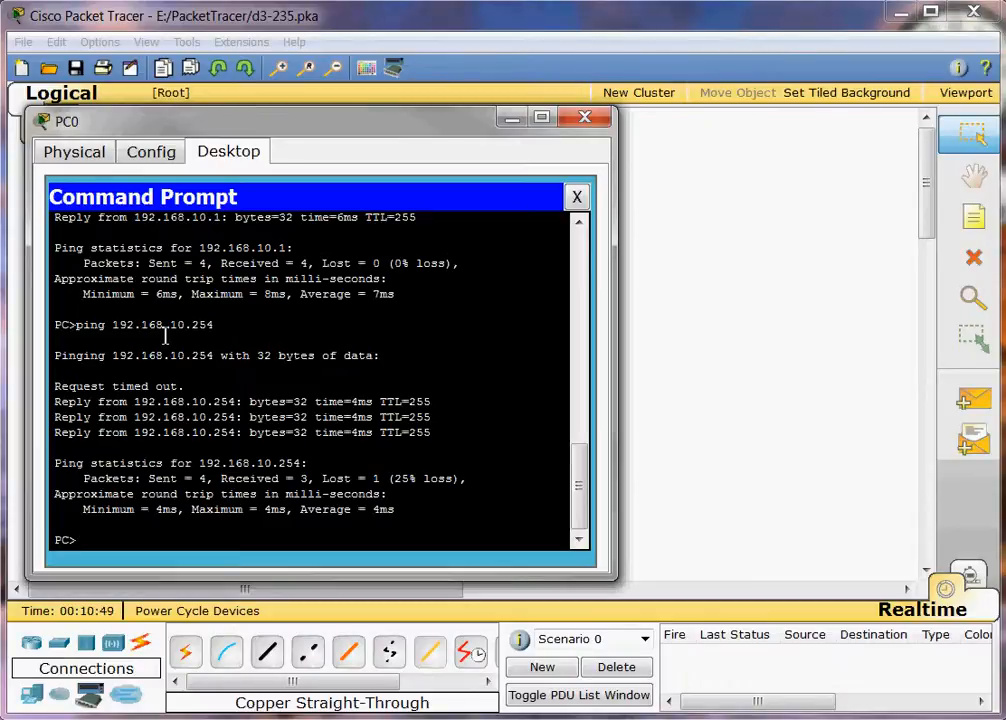
text(ping 192.168.20.1)
key(Return)
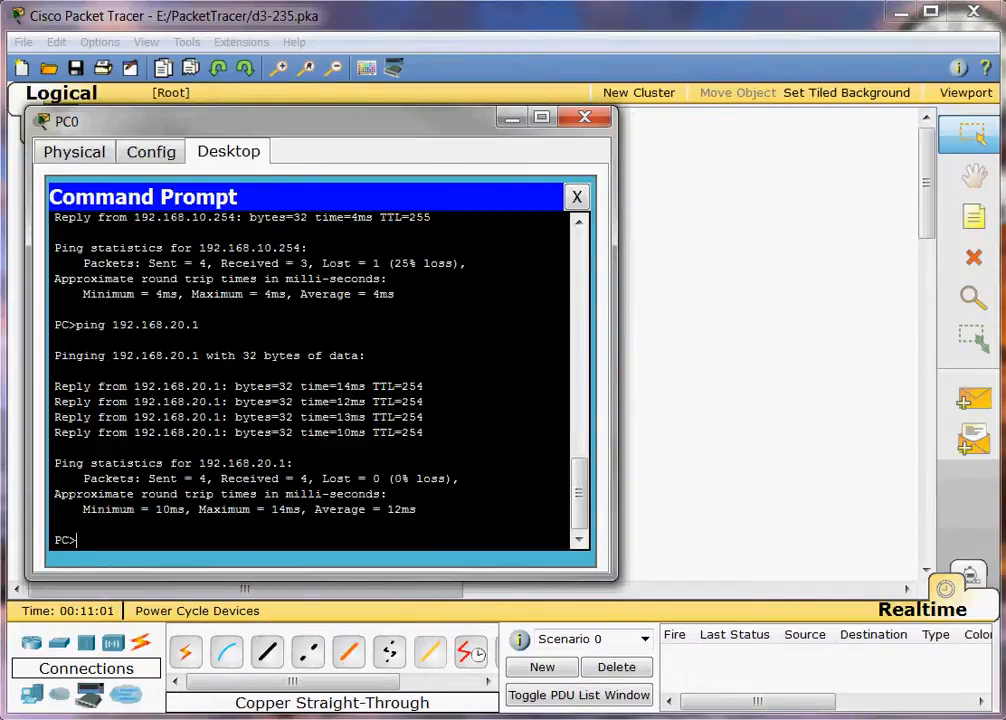
Switch from PC0 to PC1's Command Prompt and ping 192.168.20.1.
click(584, 118)
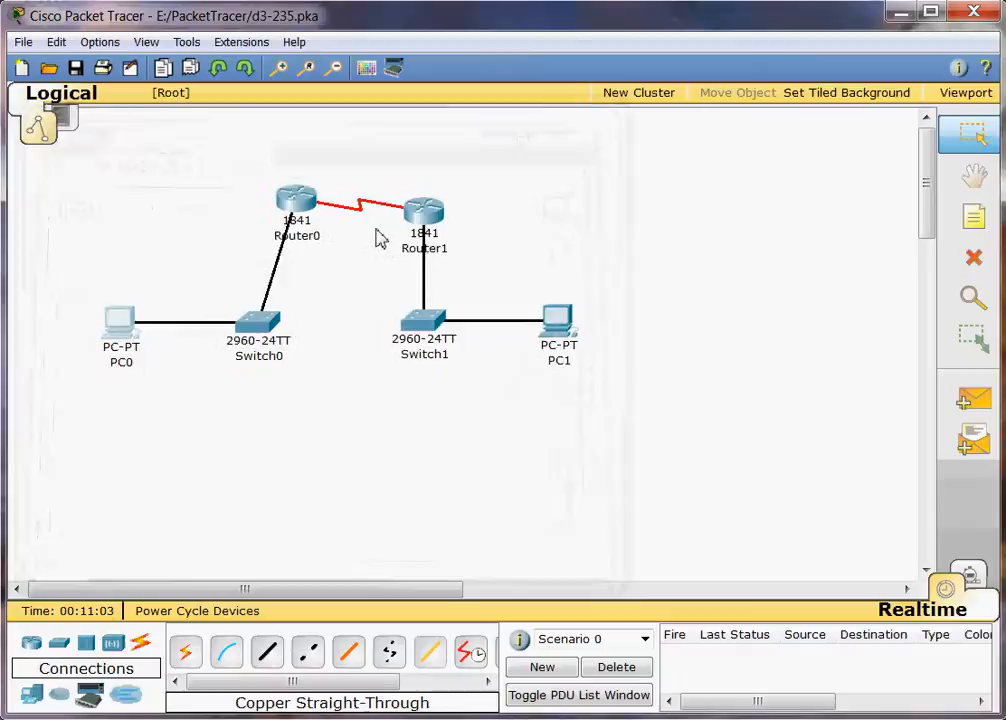
click(572, 333)
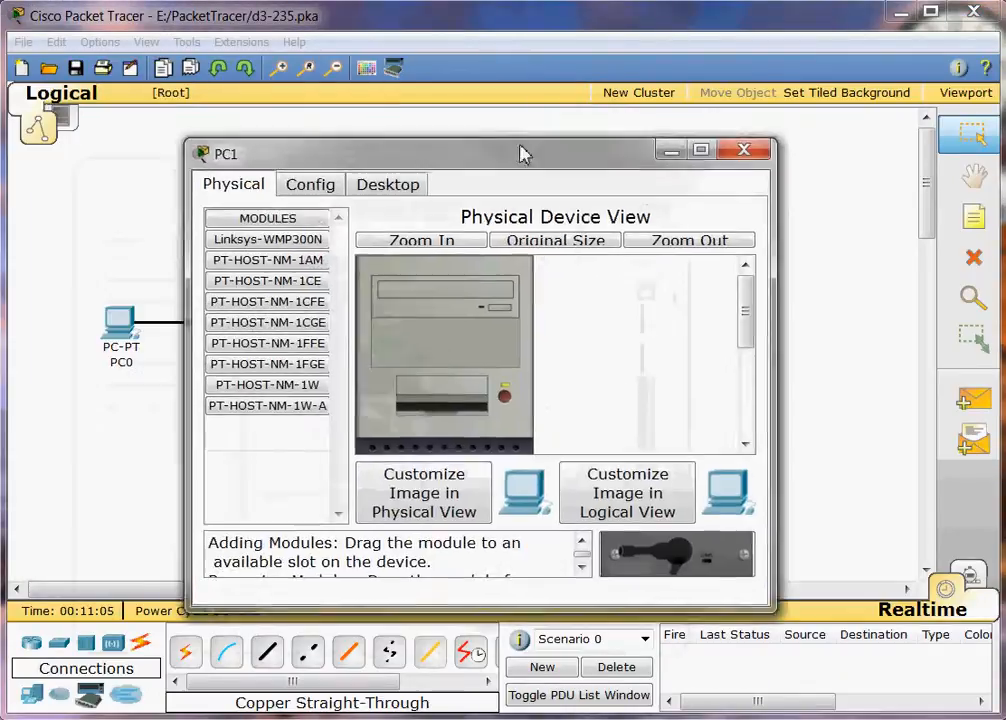
drag(522, 153, 525, 104)
click(411, 128)
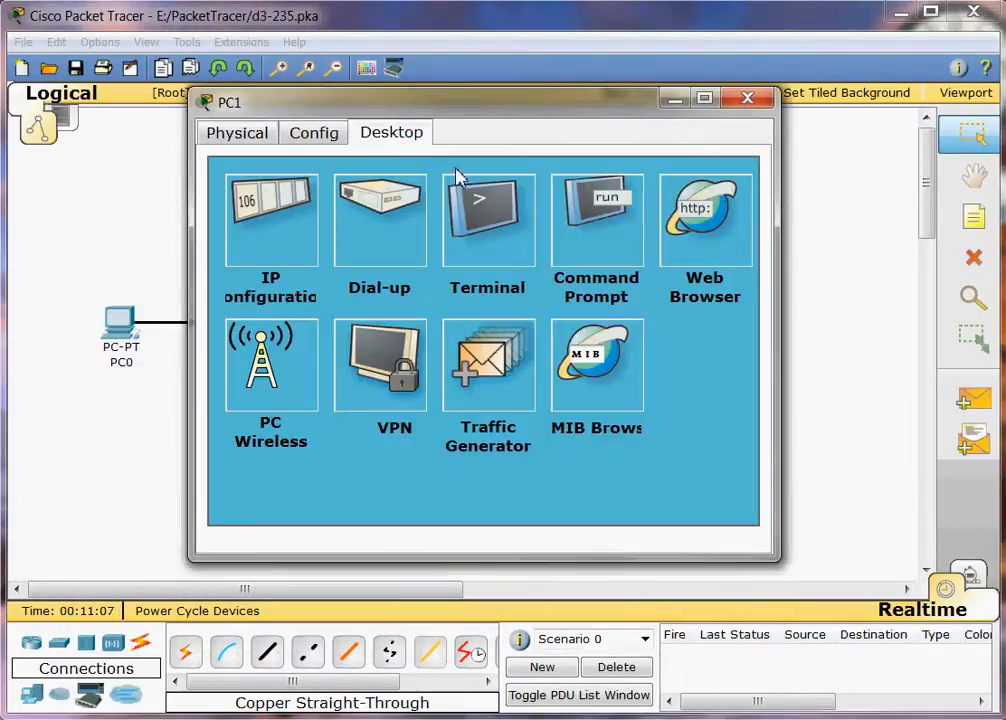
click(626, 248)
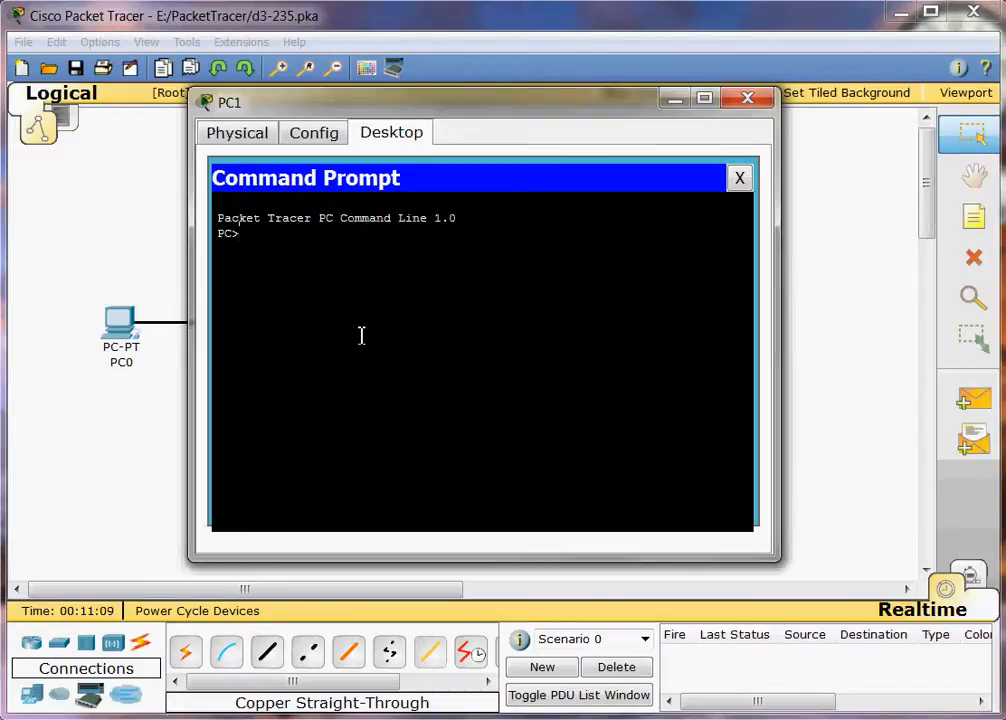
text(ping 192.168.20.1)
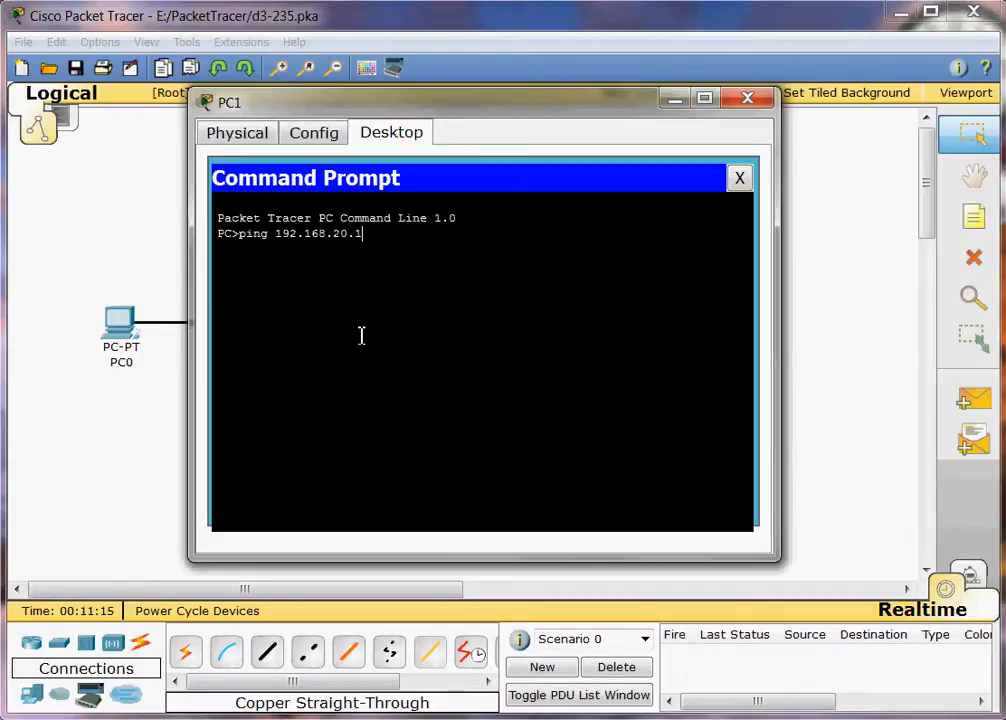
key(Return)
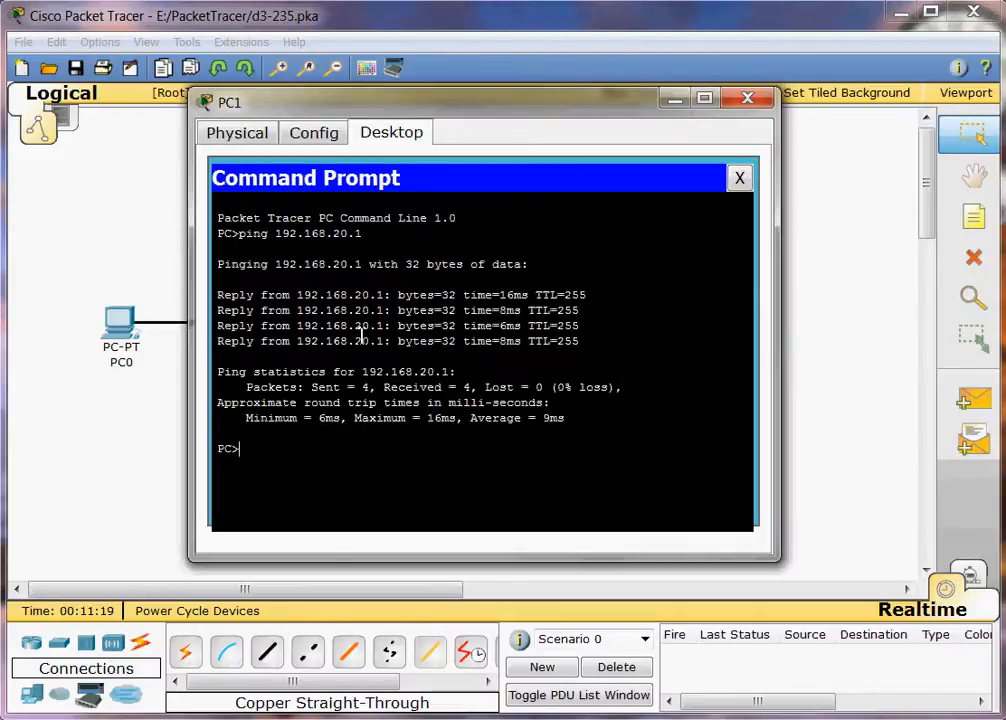
Ping 192.168.20.254 and remote gateway 192.168.10.1 from PC1, then close its window.
text(ping 192)
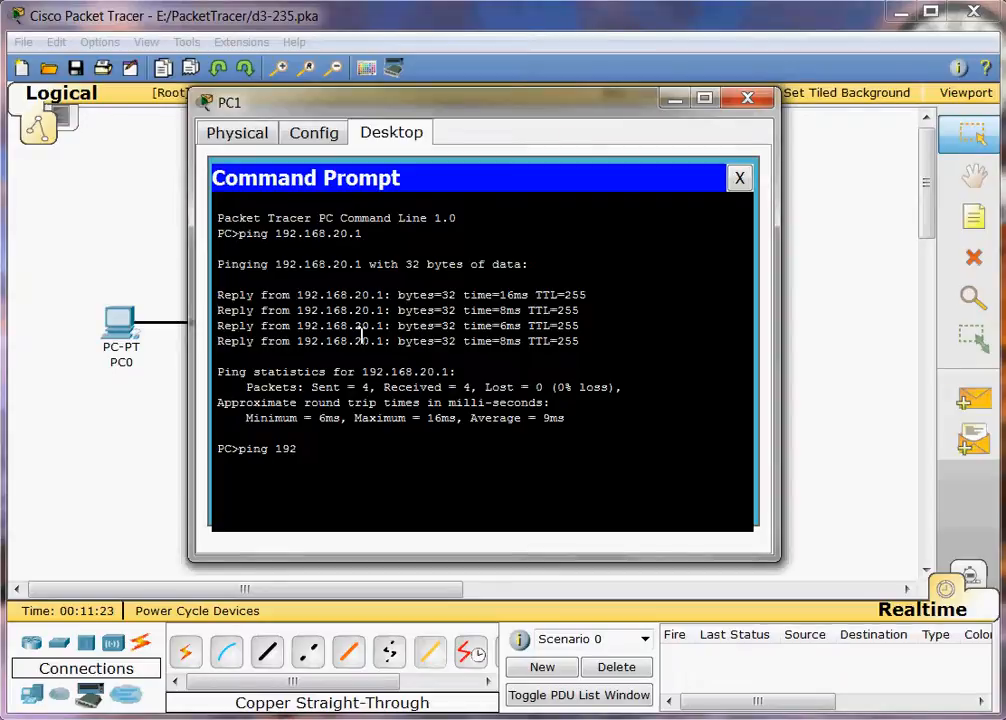
text(.168.20.254)
key(Return)
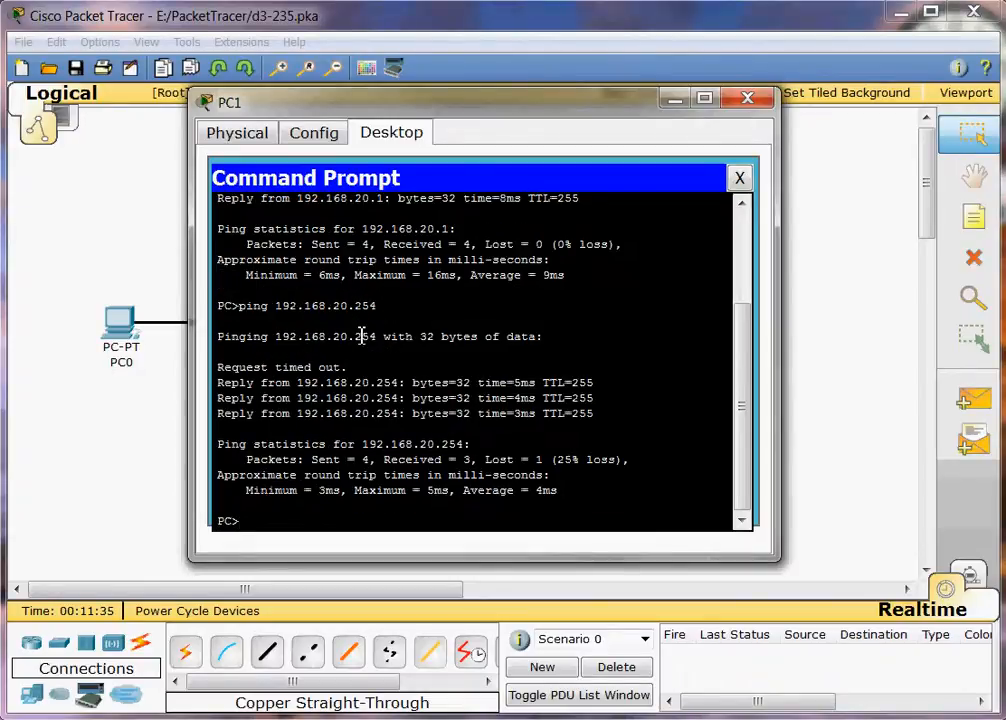
text(ping 192.16)
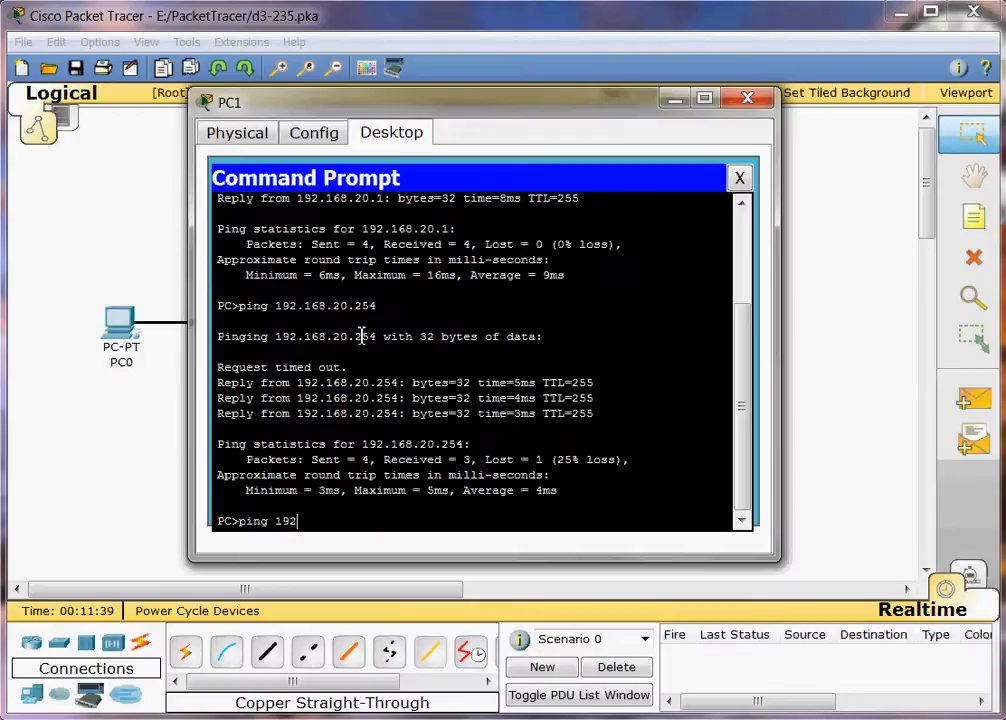
text(8.10.1)
key(Return)
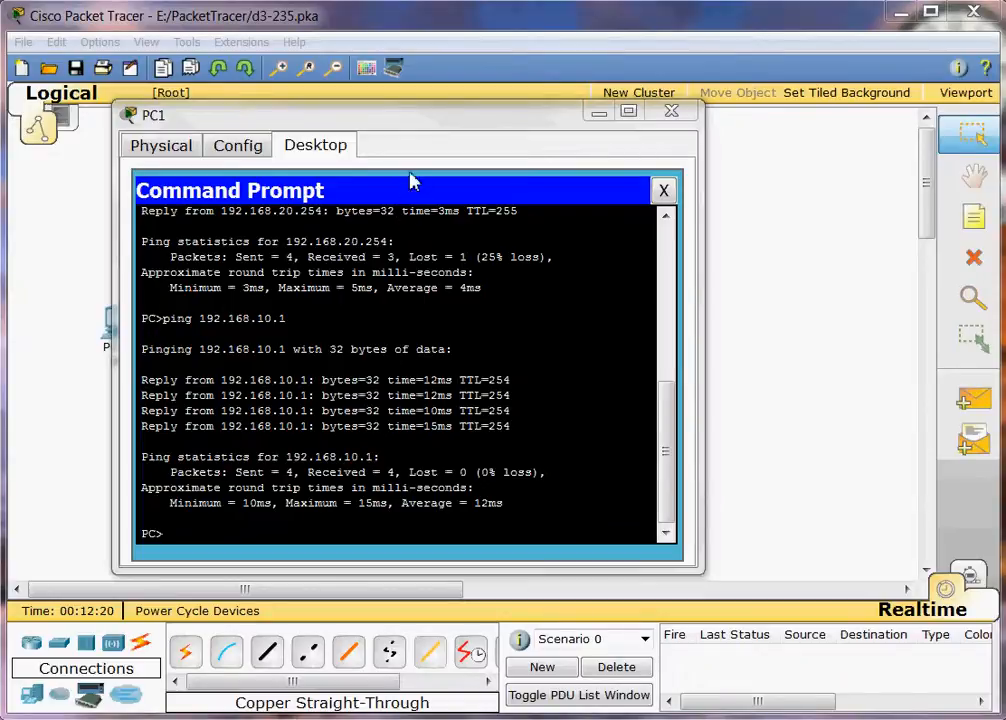
click(668, 112)
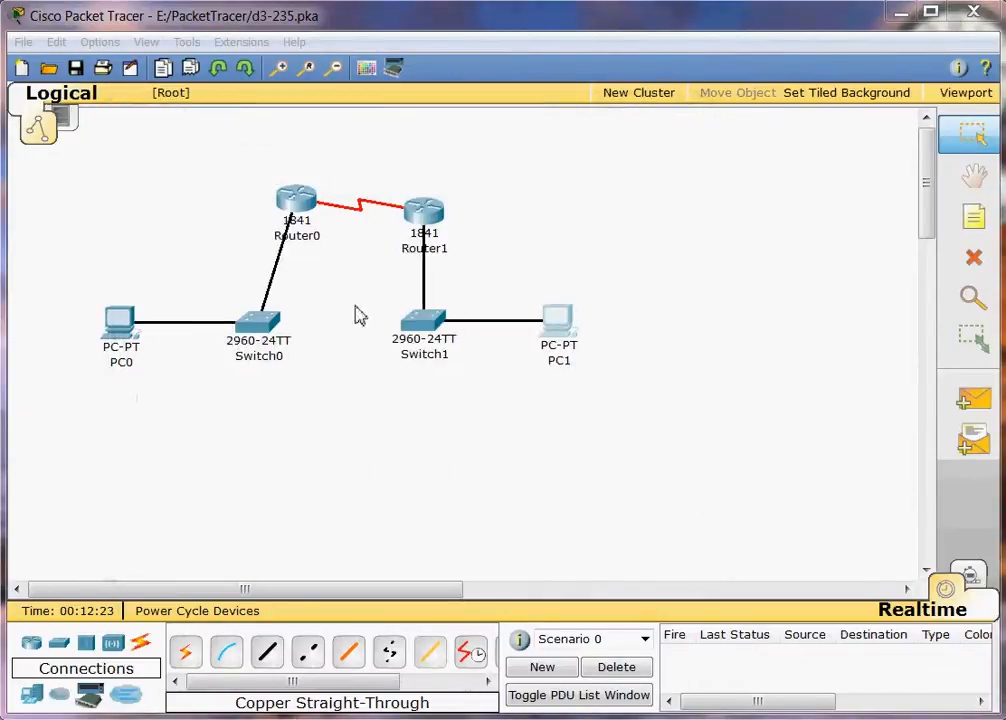